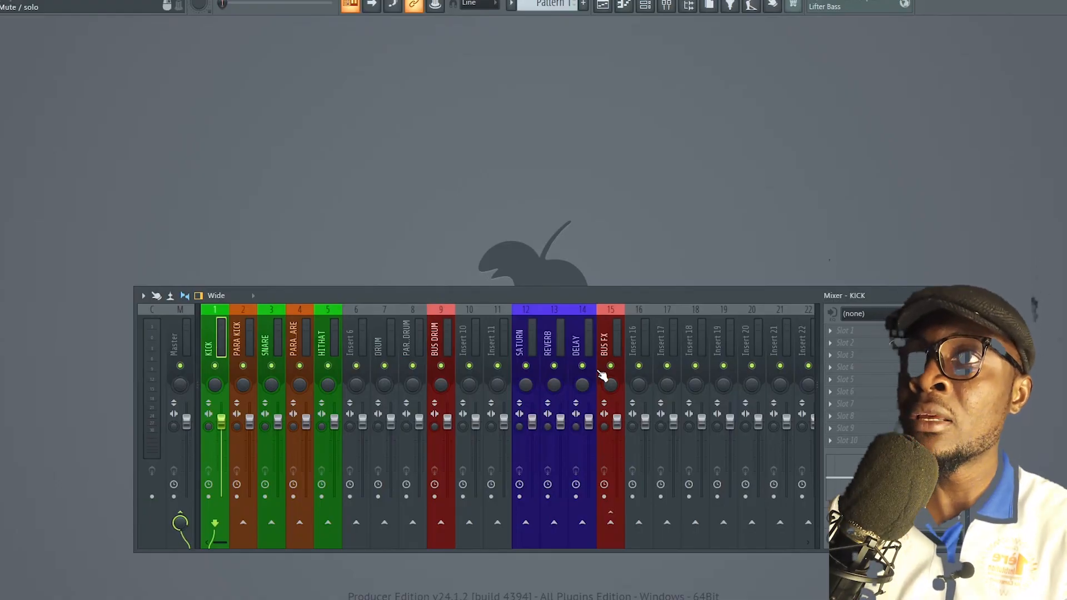
Step: Enlarge the mixer window and reposition it near the centre of the workspace
left_click_drag(573, 288, 573, 215)
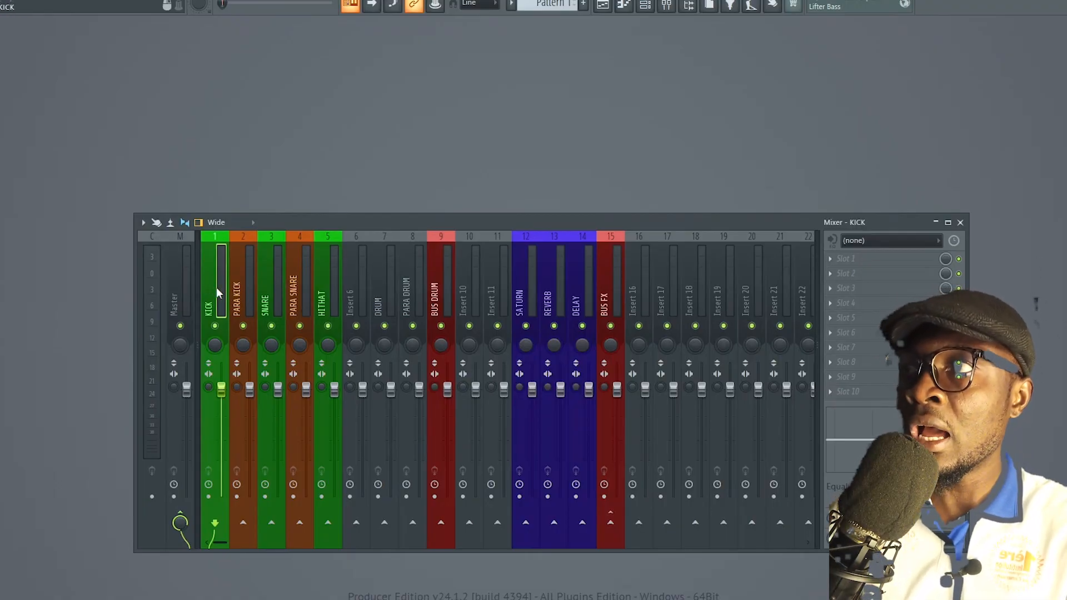
left_click_drag(357, 214, 479, 126)
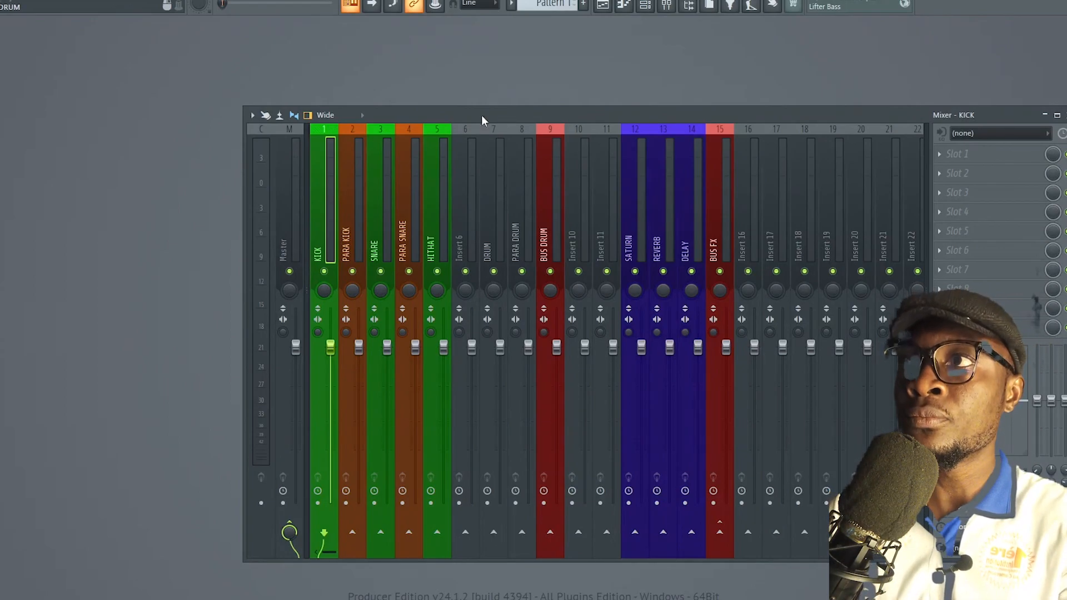
left_click_drag(497, 118, 374, 116)
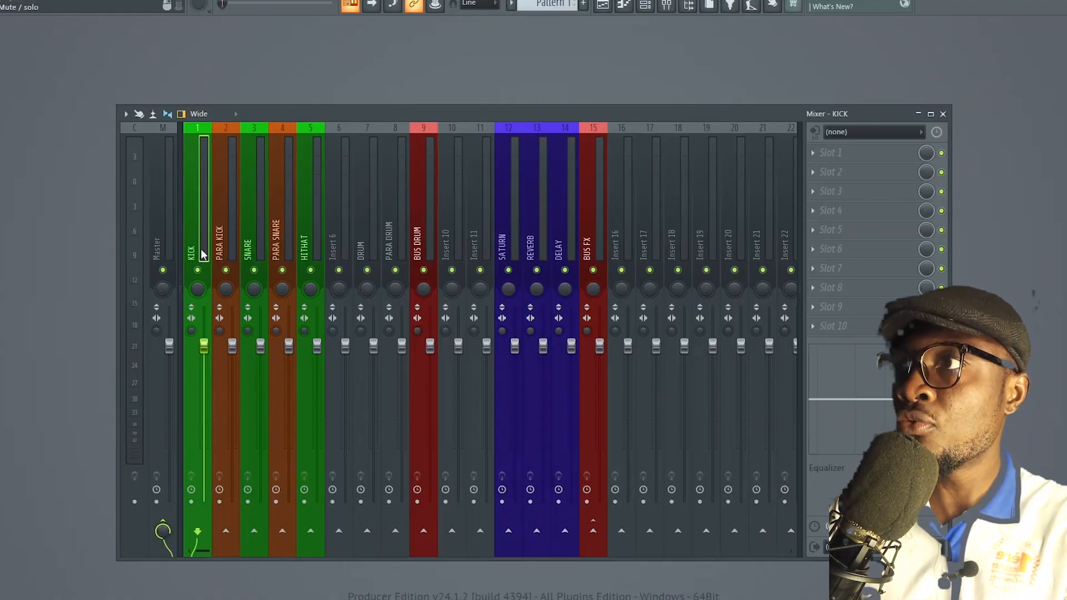
Step: Send KICK to PARA KICK and shift the SNARE, PARA SNARE and HITHAT tracks one slot higher to free insert 3
left_click(226, 530)
left_click(252, 241)
left_click(302, 249, "shift")
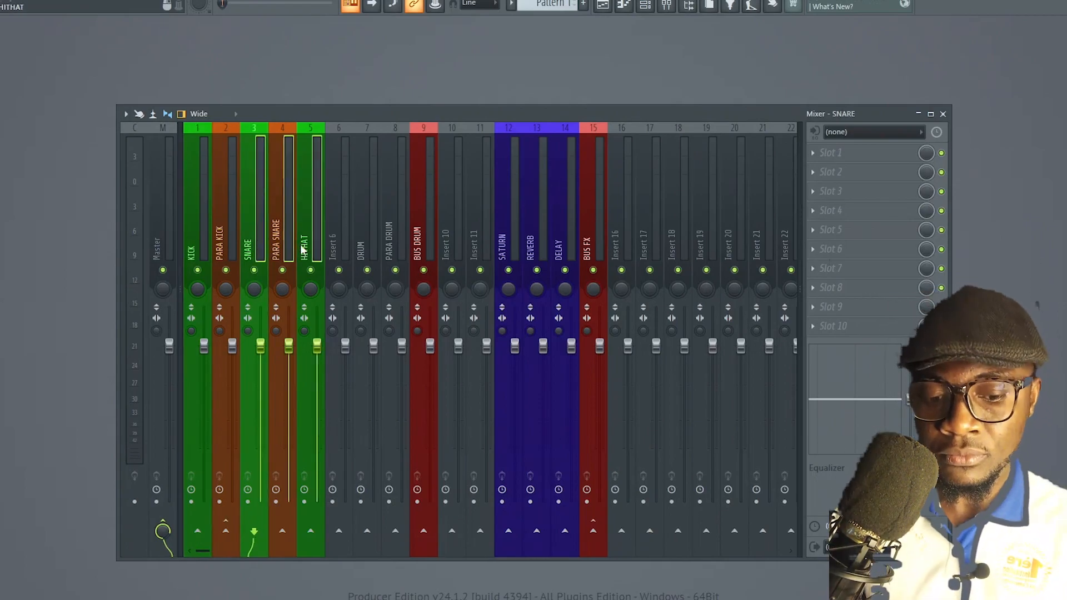
key("alt+Right")
Step: Route KICK and PARA KICK into Insert 3 instead of the Master
left_click(187, 242)
left_click(225, 239)
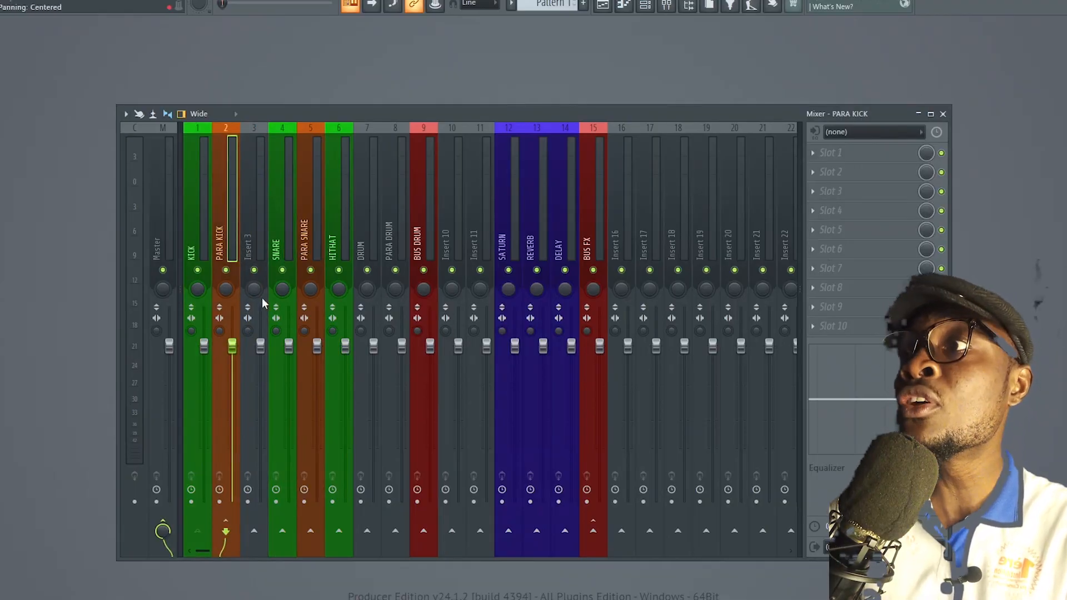
left_click(191, 247)
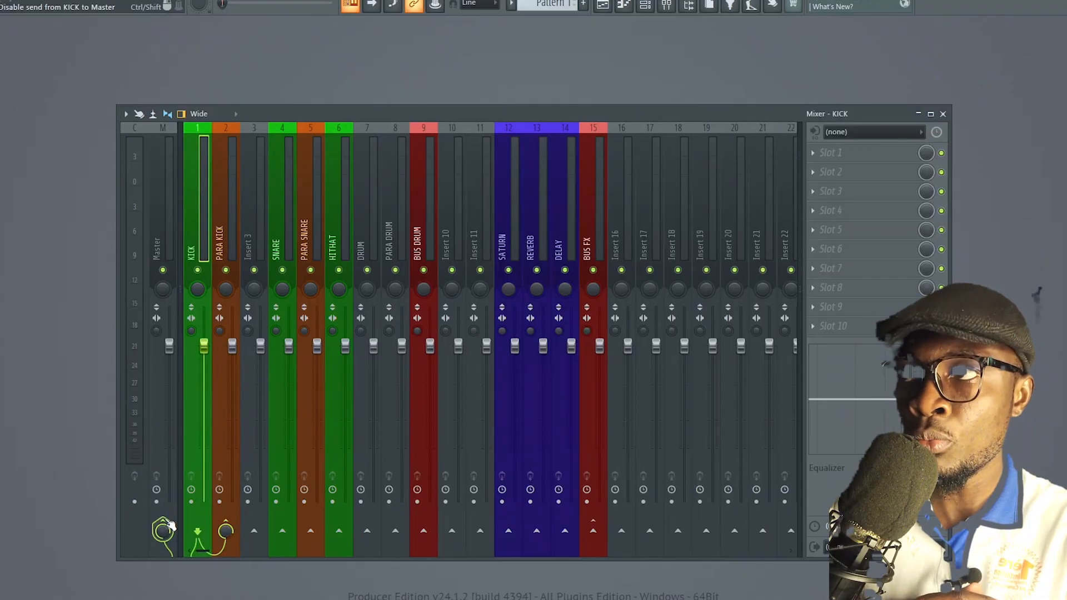
left_click(233, 249)
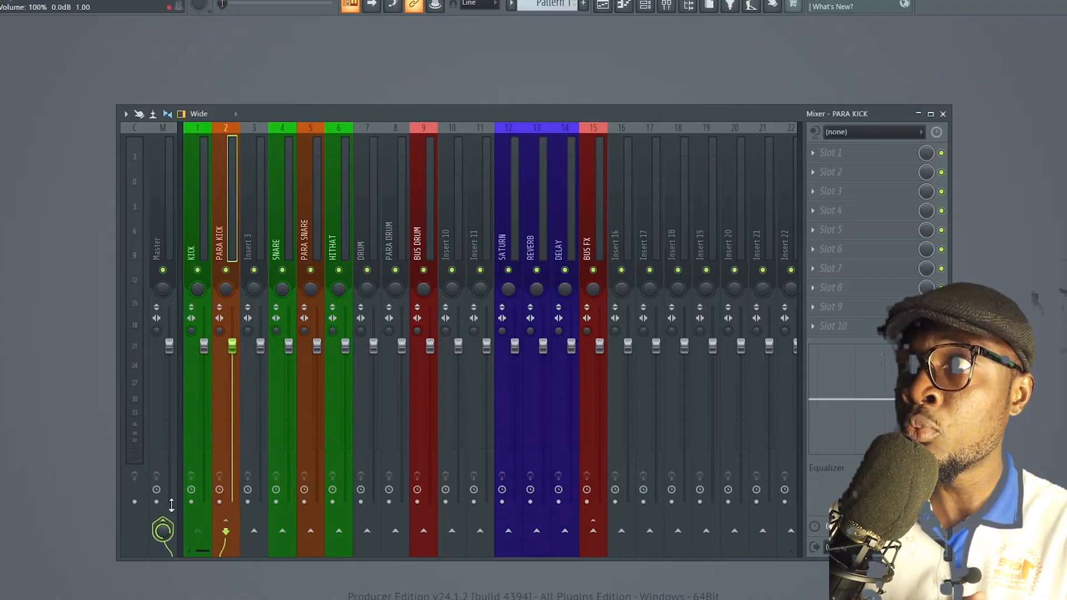
left_click(163, 530)
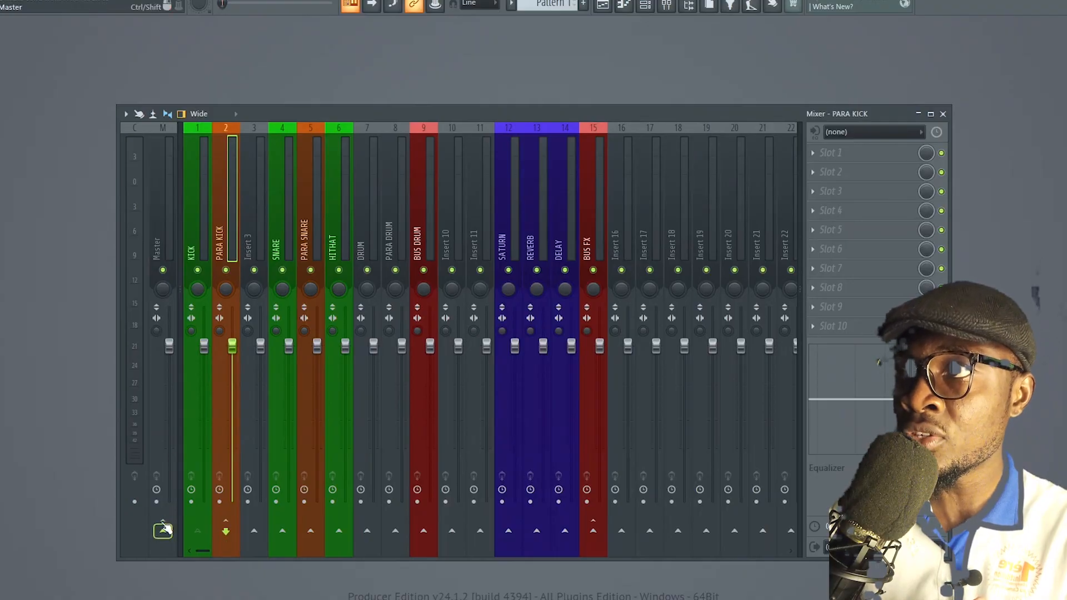
left_click(254, 532)
left_click(194, 253)
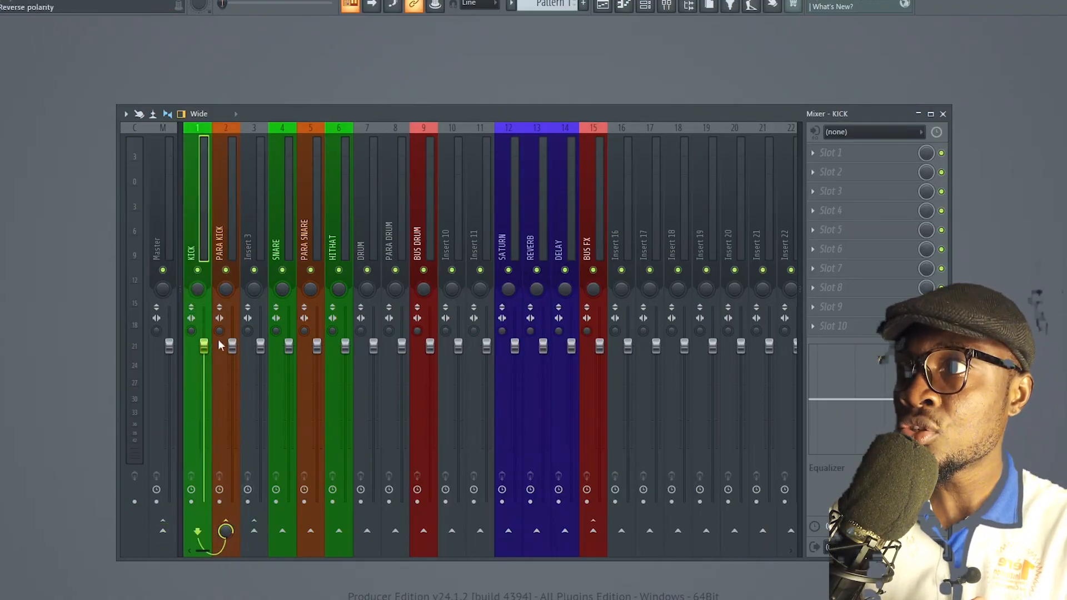
left_click(254, 536)
Step: Rename mixer track Insert 3 as ALL KICK
right_click(249, 238)
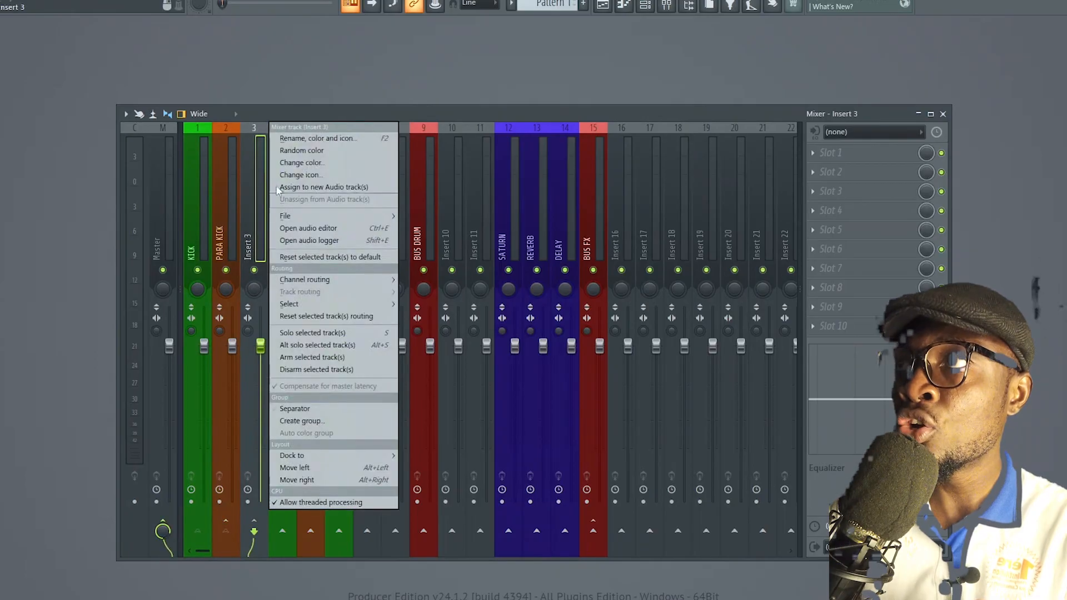
left_click(299, 138)
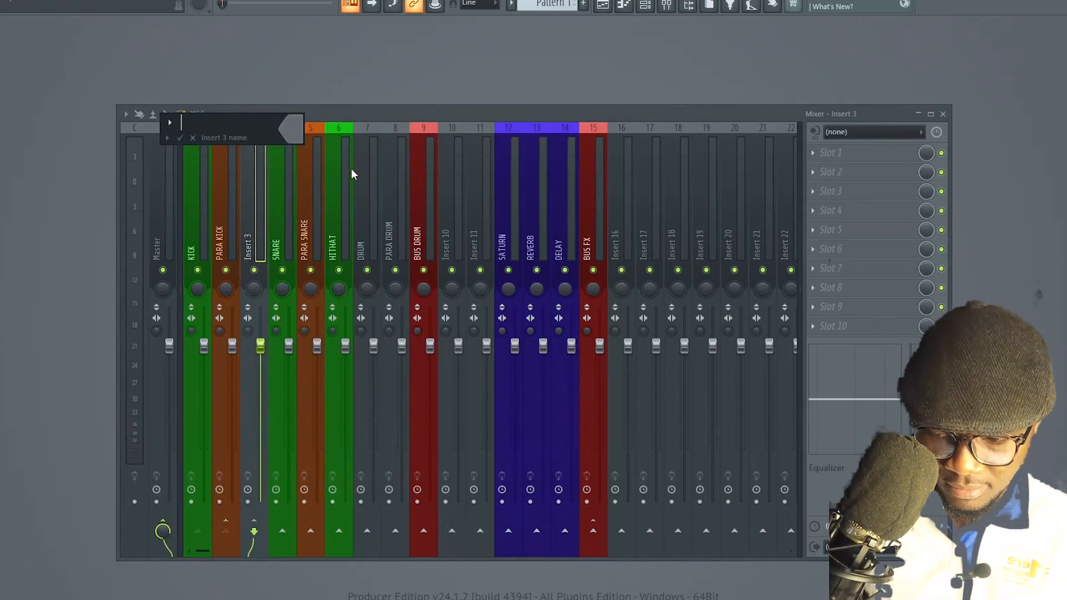
type("ALL KICK")
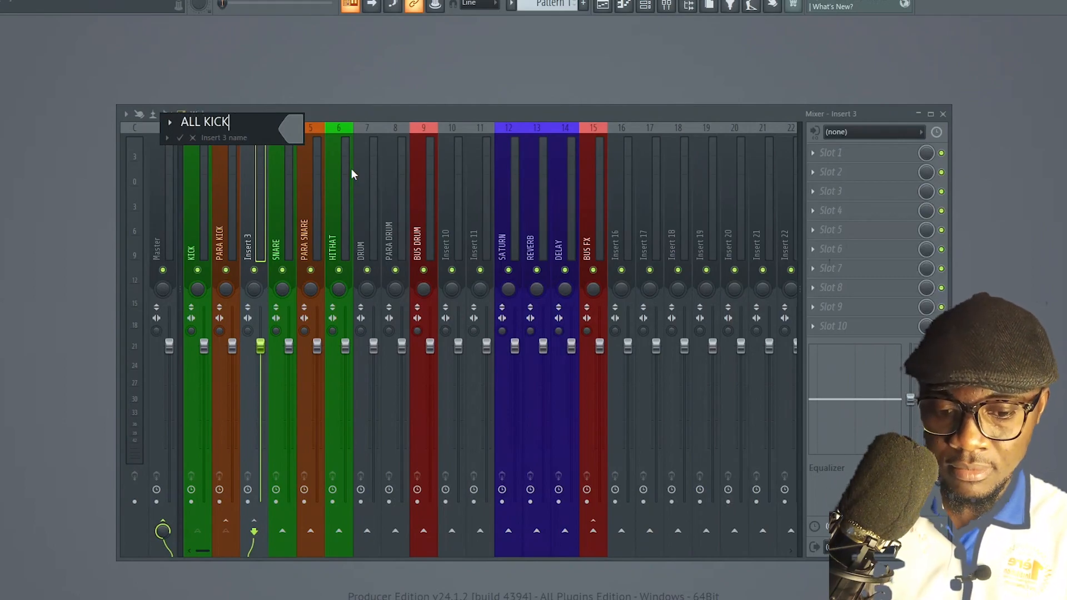
key("Return")
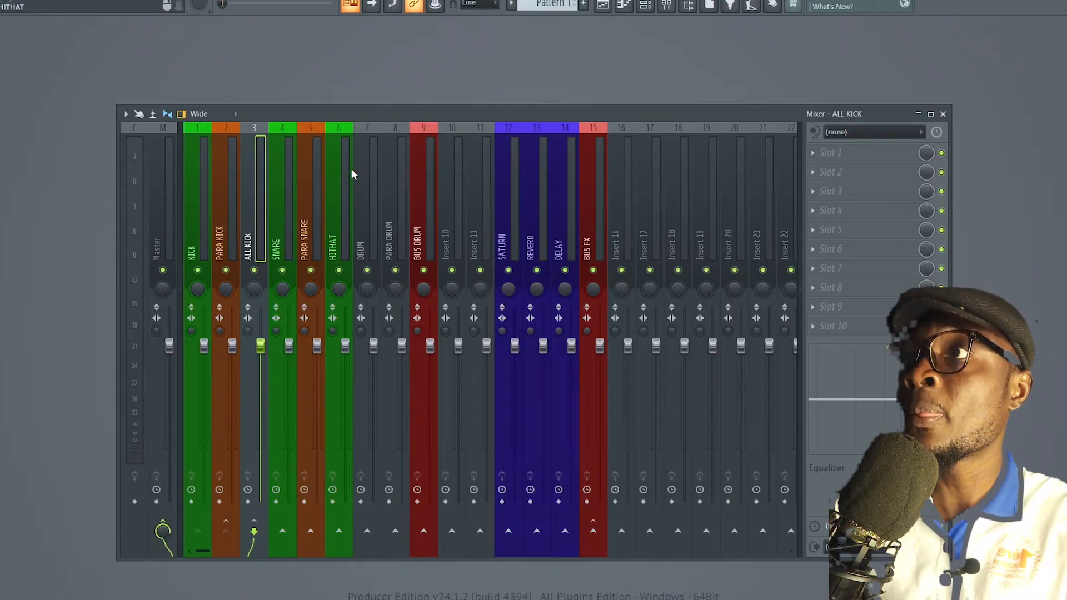
Step: Shift the HITHAT, DRUM, PARA DRUM and BUS DRUM tracks one slot higher to free insert 6
left_click(336, 240)
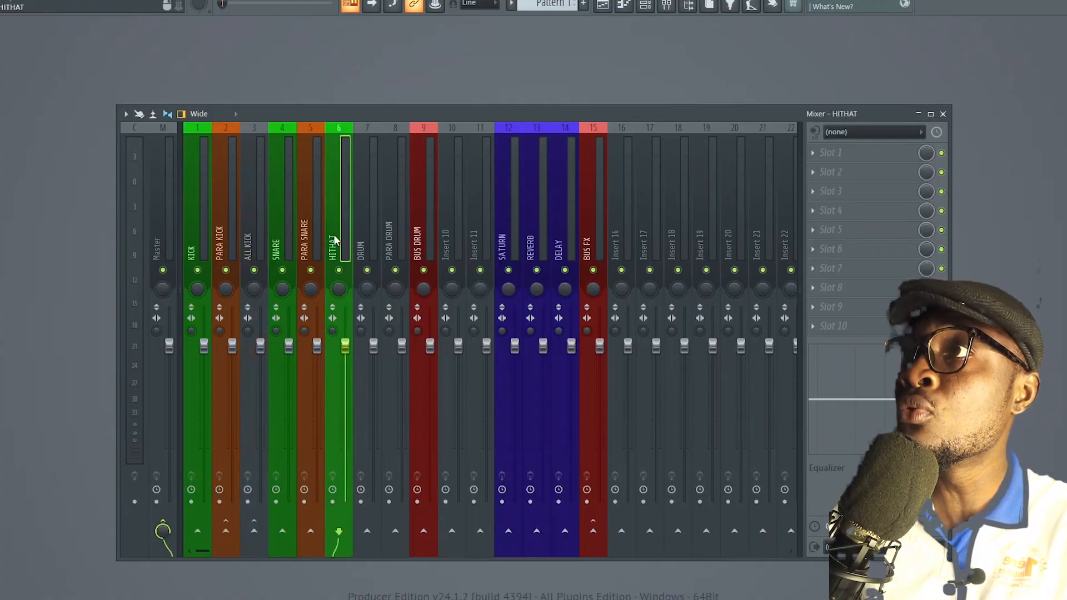
left_click_drag(357, 245, 415, 247)
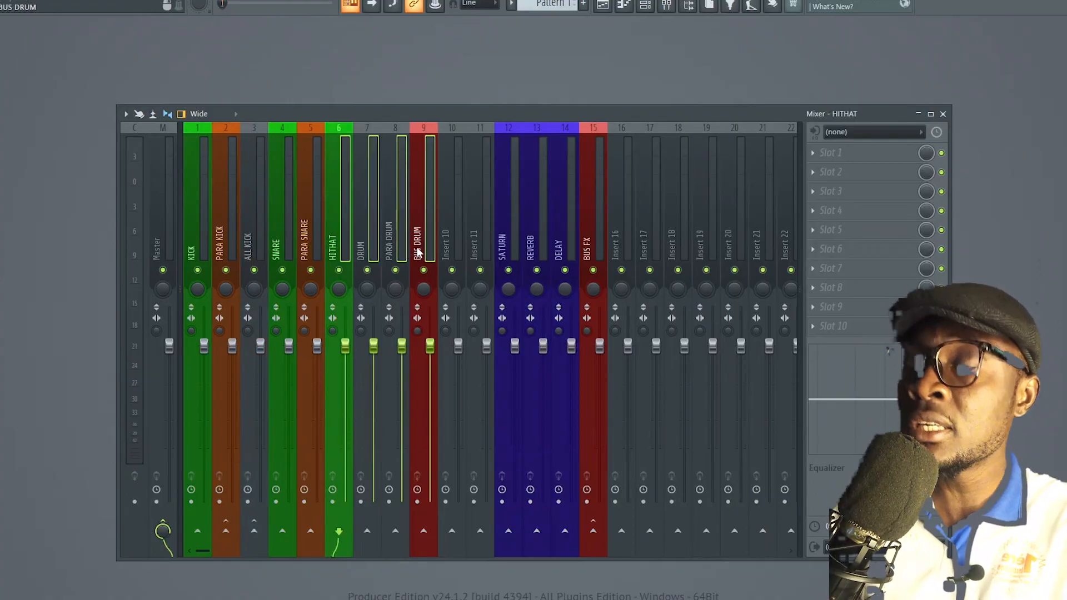
key("alt+Right")
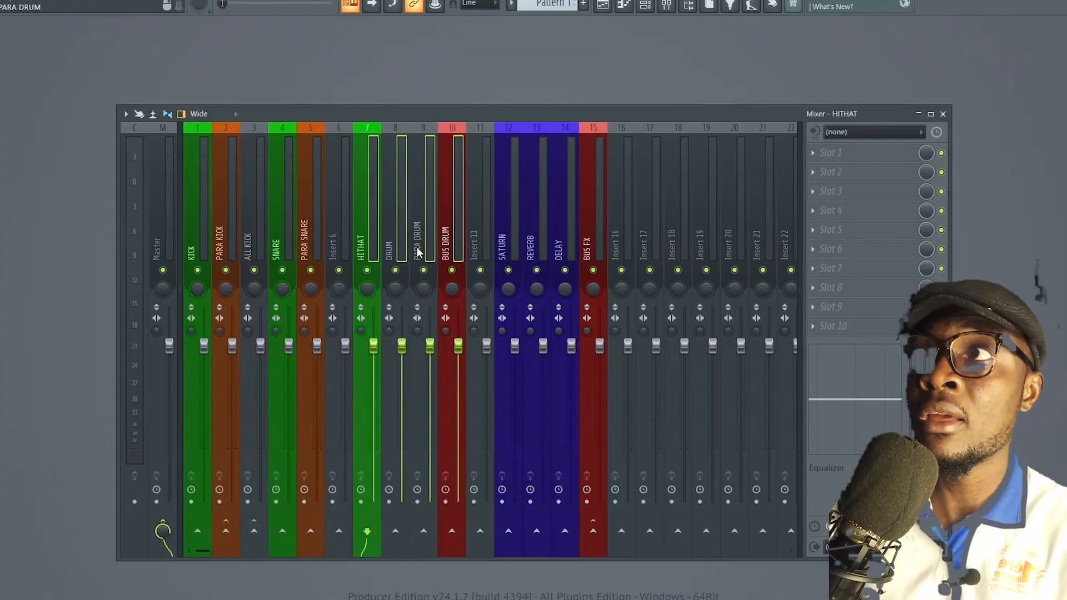
Step: Route PARA SNARE and SNARE into Insert 6 instead of the Master
left_click(309, 241)
left_click(338, 531)
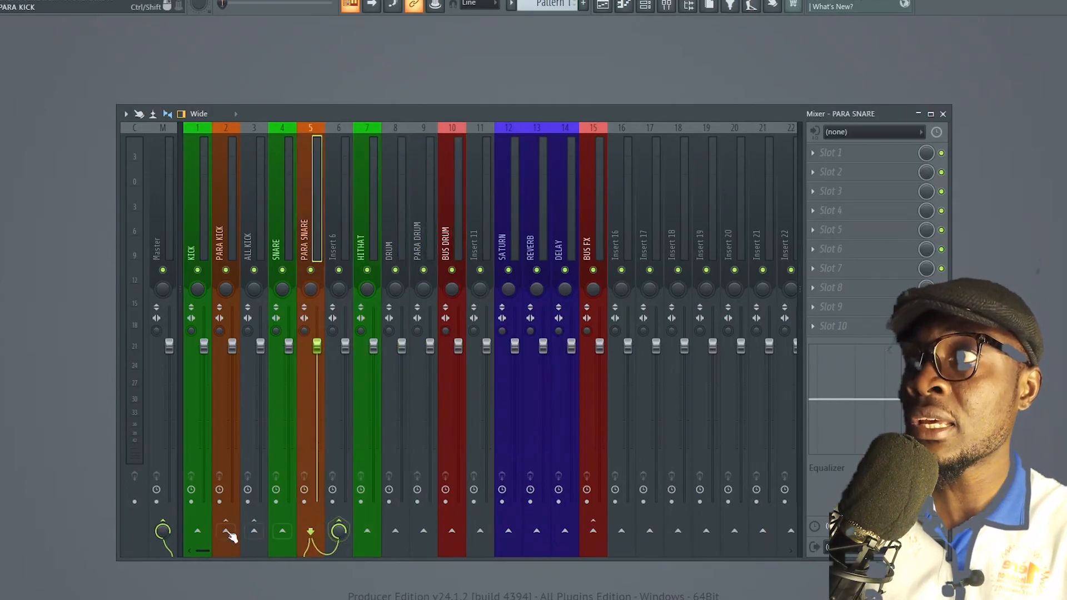
left_click(162, 530)
left_click(295, 293)
left_click(339, 531)
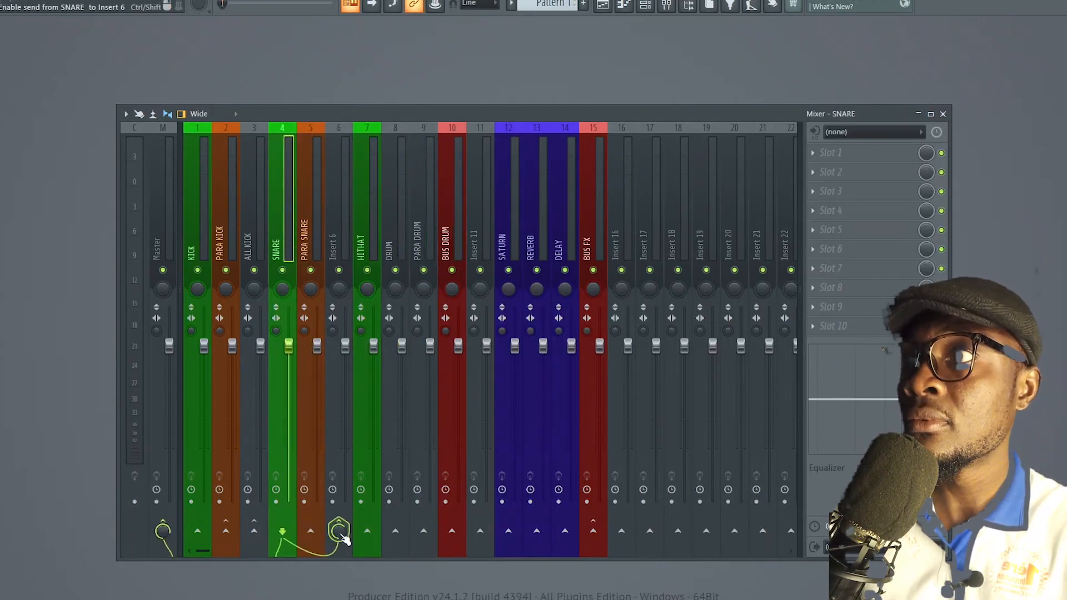
left_click(164, 530)
Step: Check the routing of both snare tracks and add a send from SNARE to PARA SNARE
left_click(323, 261)
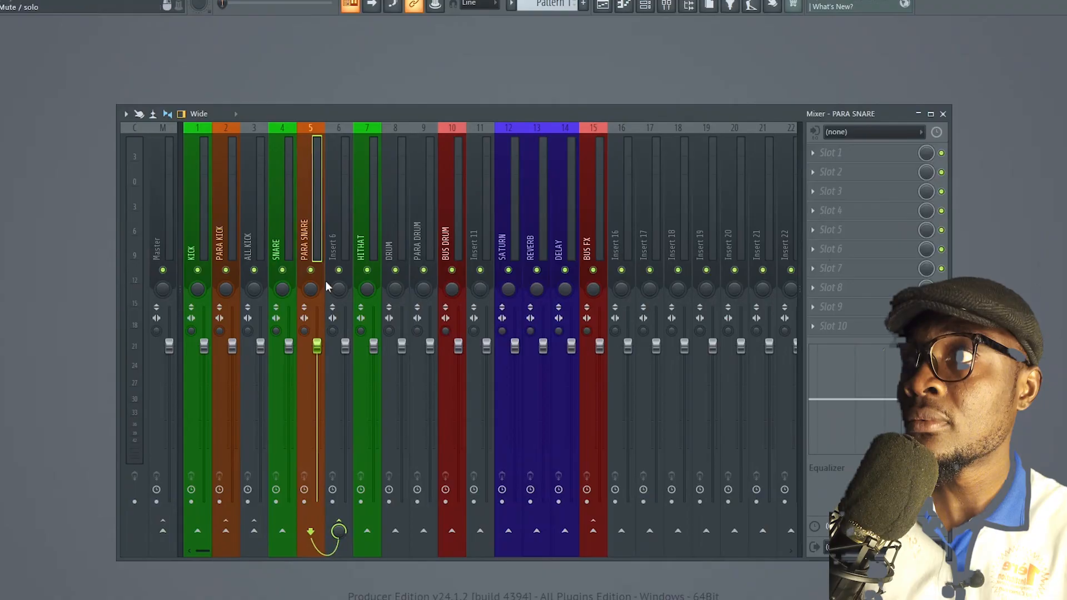
left_click(340, 254)
left_click(315, 246)
left_click(284, 248)
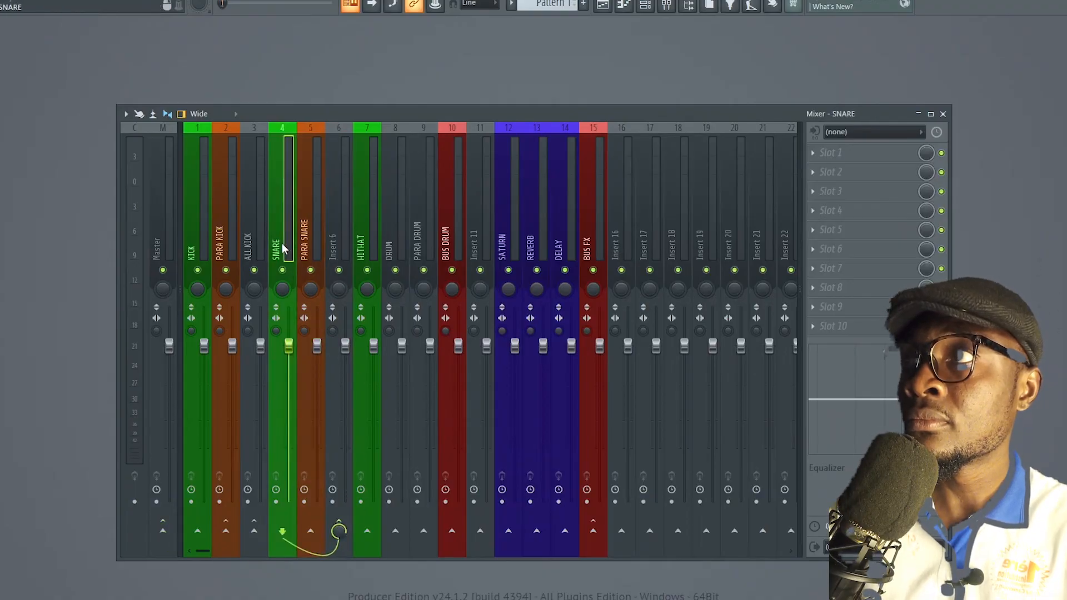
left_click(307, 246)
left_click(286, 245)
left_click(310, 531)
left_click(312, 222)
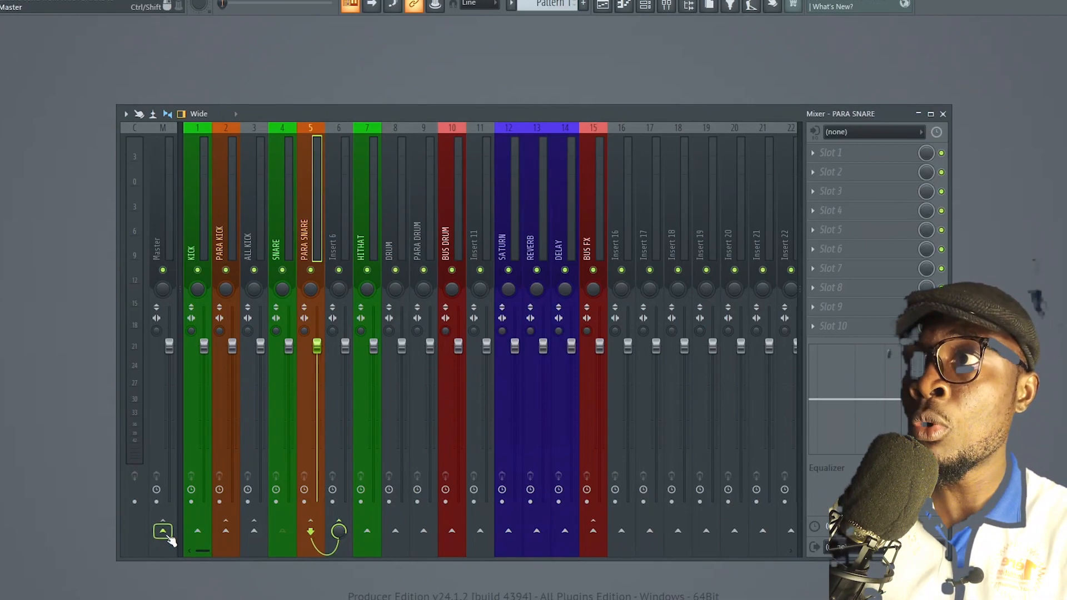
Step: Rename mixer track Insert 6 as ALL SNARE
left_click(344, 243)
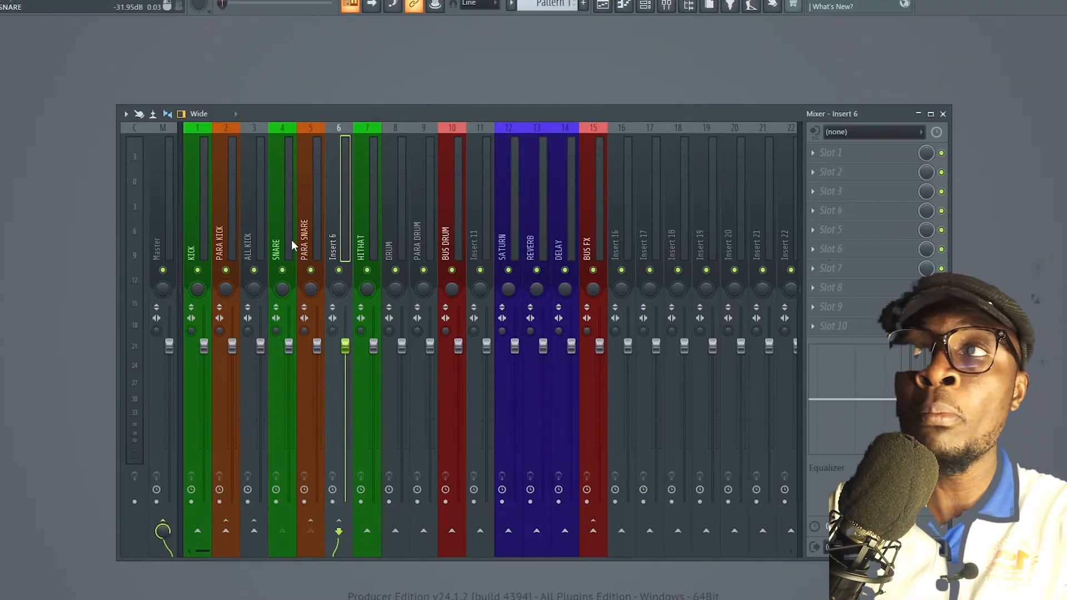
right_click(337, 228)
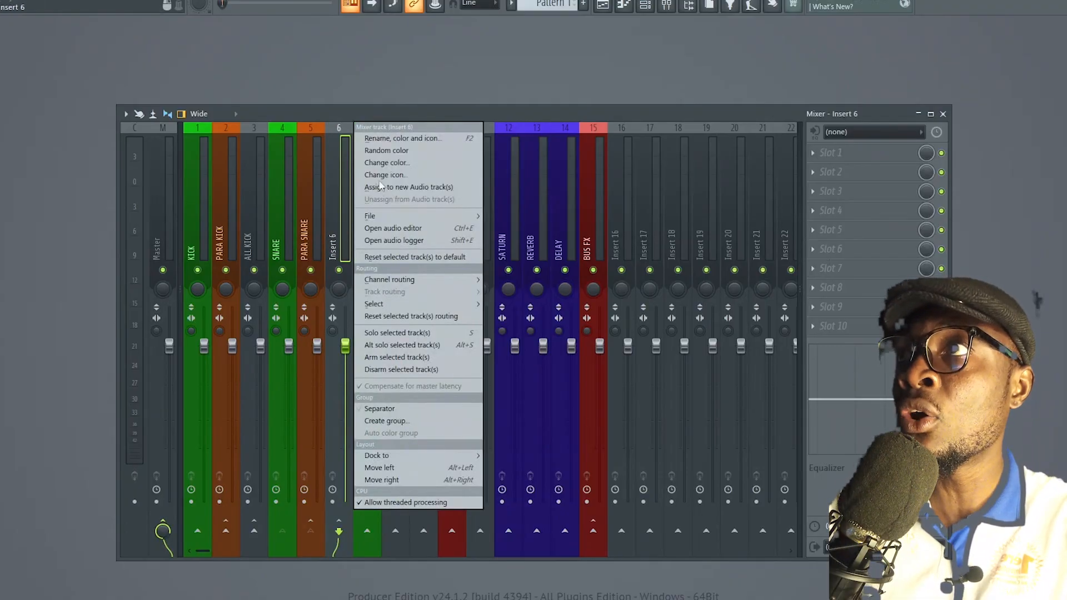
left_click(382, 139)
type("ALL SNARE")
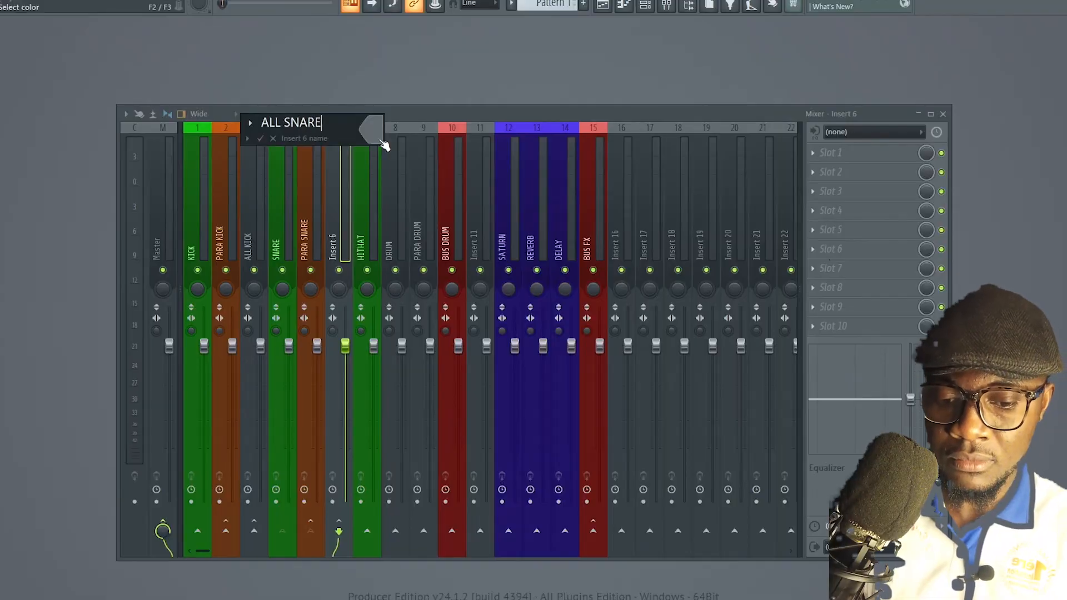
key("Return")
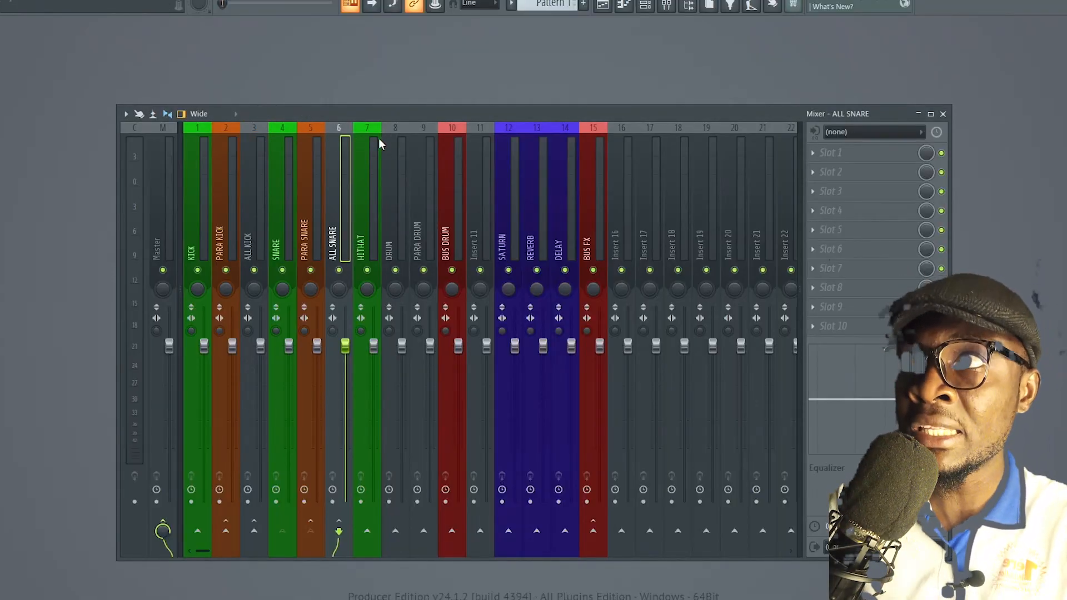
Step: Route the ALL KICK and ALL SNARE tracks into DRUM instead of the Master
left_click(256, 236)
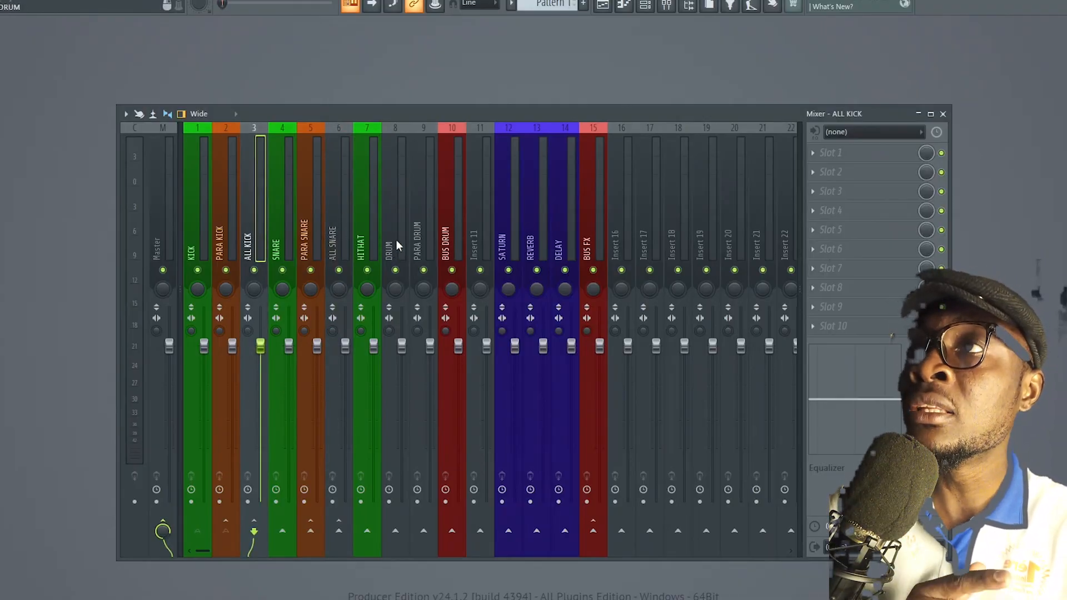
left_click(396, 532)
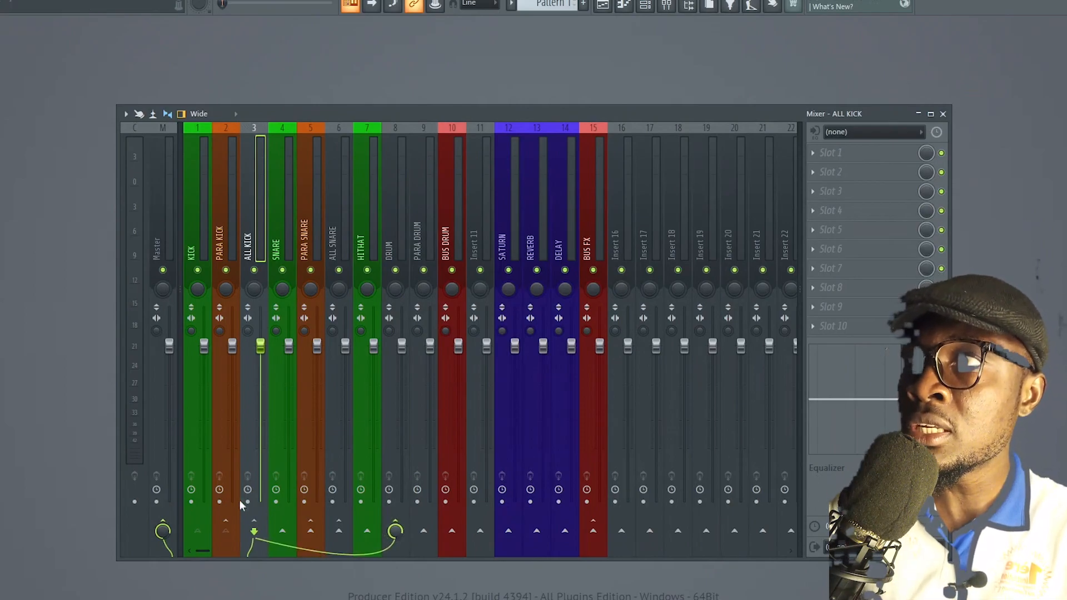
left_click(163, 531)
left_click(349, 297)
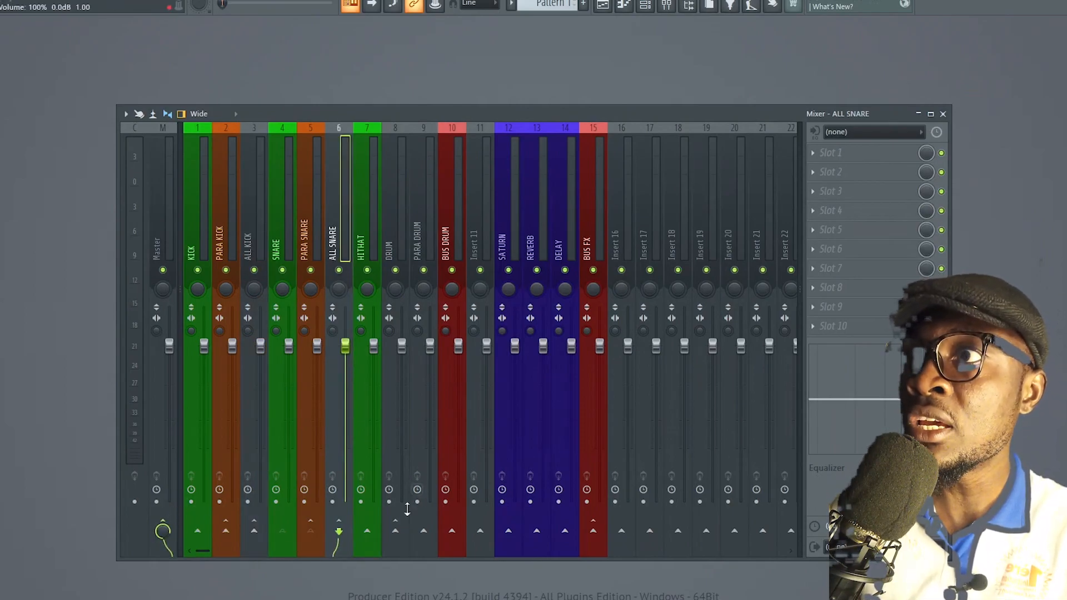
left_click(395, 532)
left_click(163, 531)
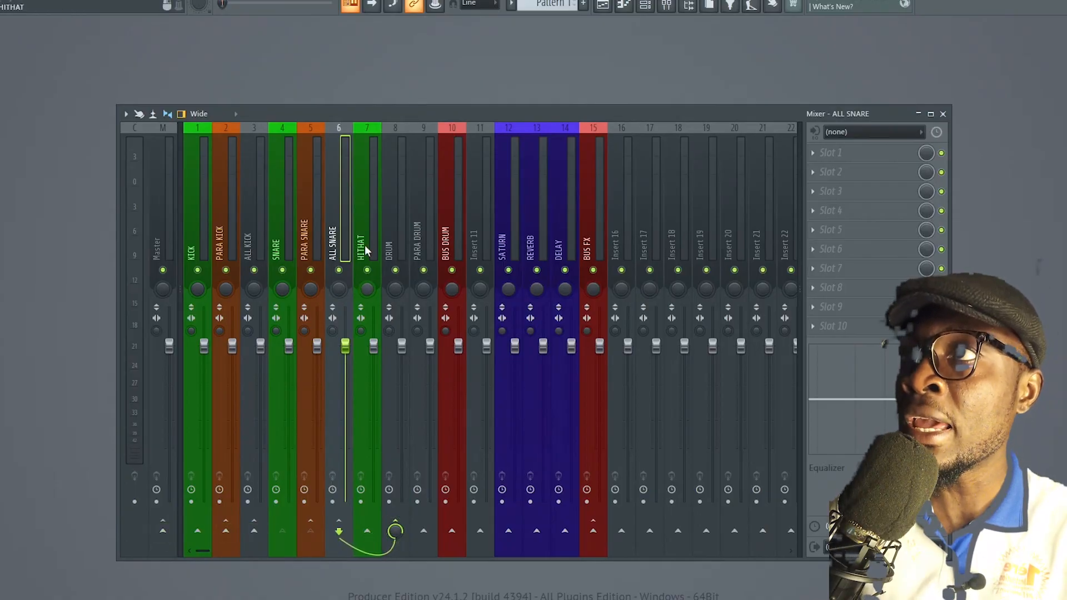
Step: Route the HITHAT track into DRUM instead of the Master
left_click(372, 542)
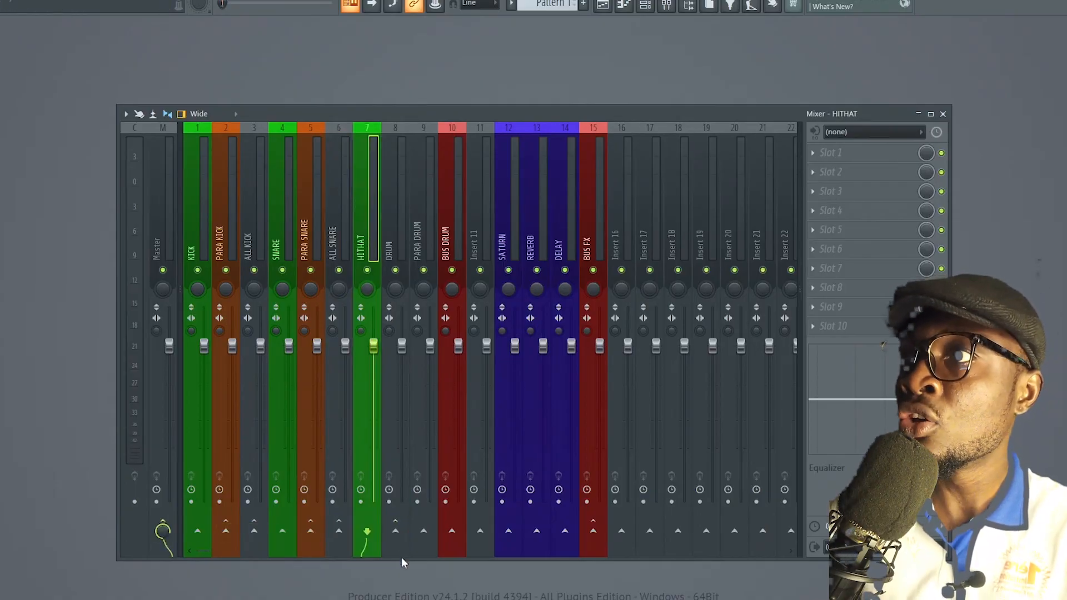
left_click(162, 530)
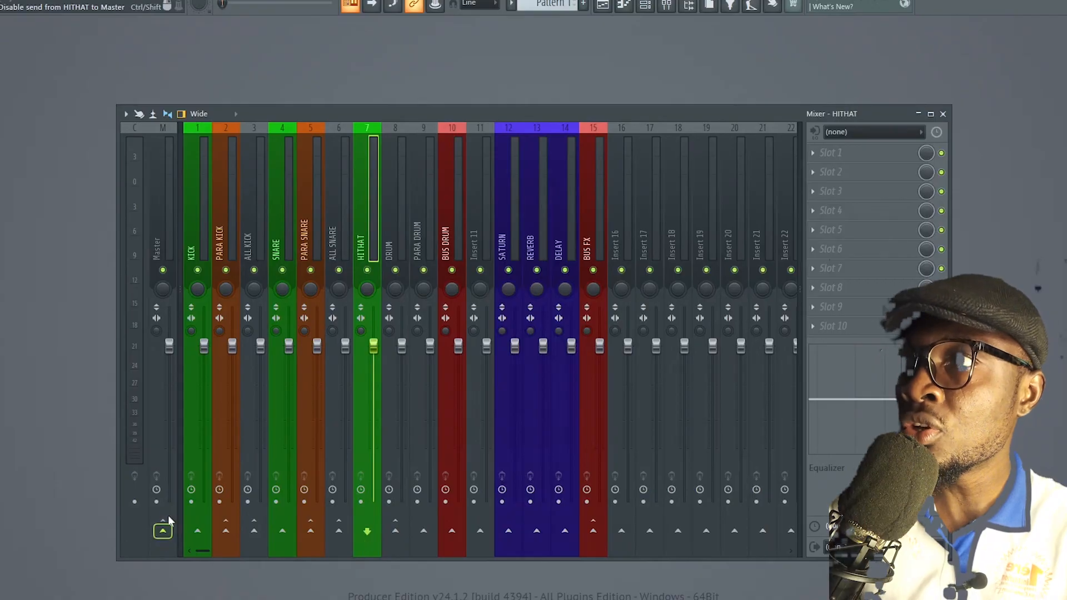
left_click(395, 531)
Step: Check the drum routing by toggling solo on KICK, ALL KICK and SNARE, and muting and unmuting DRUM
left_click(405, 247)
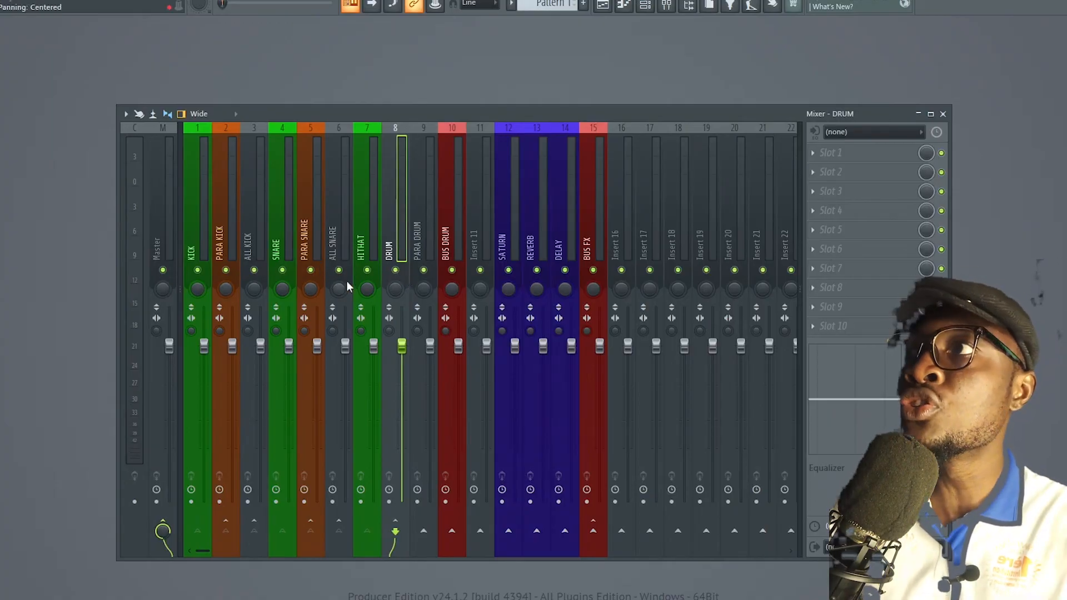
right_click(198, 270)
right_click(254, 271)
right_click(282, 271)
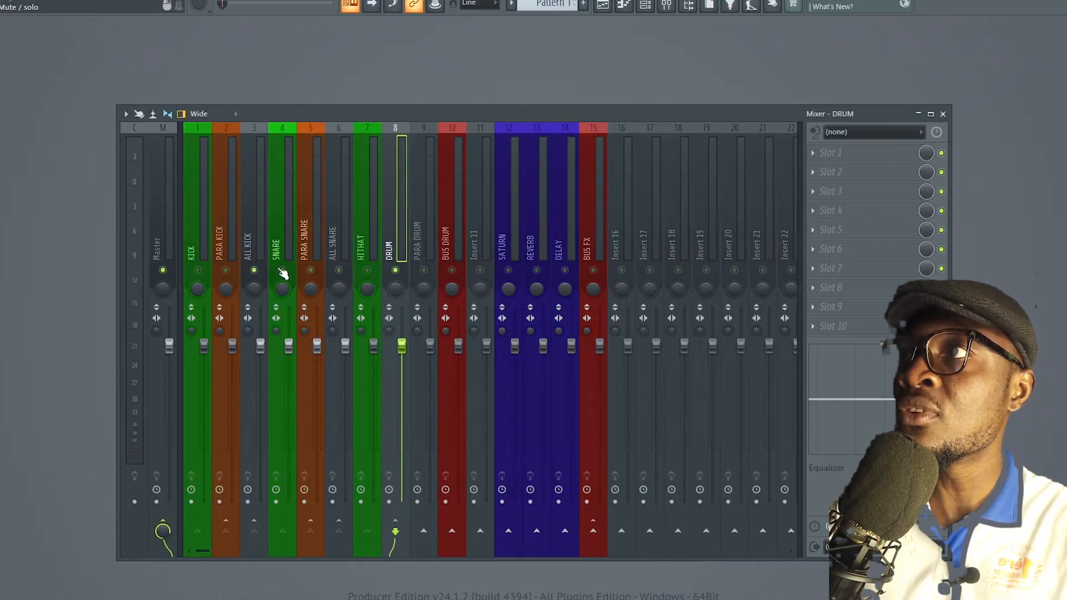
right_click(198, 272)
right_click(199, 272)
left_click(395, 271)
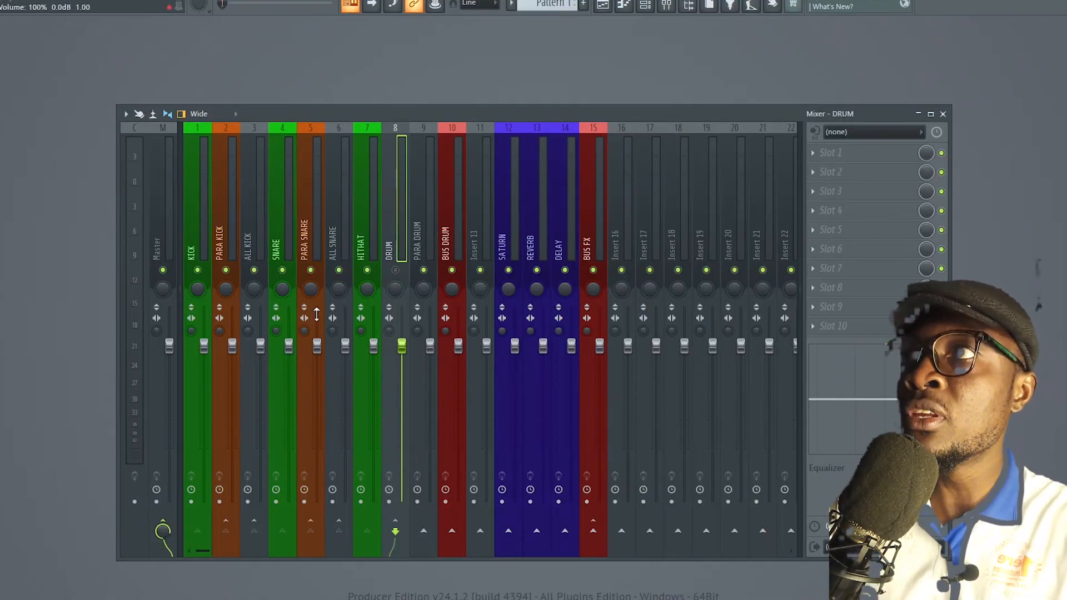
left_click(395, 270)
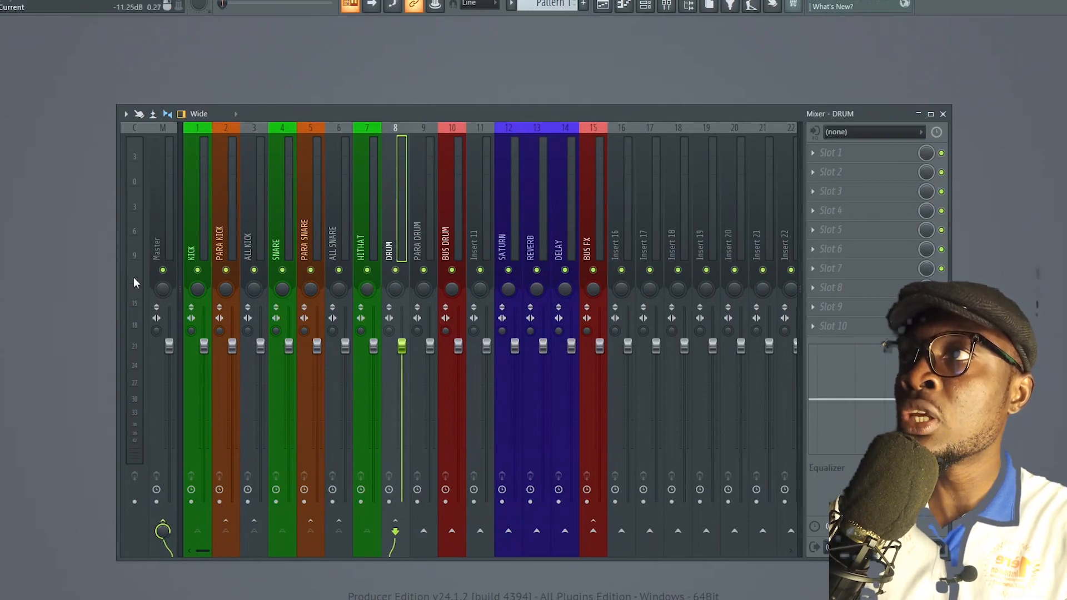
Step: Check the drum subgroups by muting and unmuting the ALL KICK and ALL SNARE tracks
left_click(254, 270)
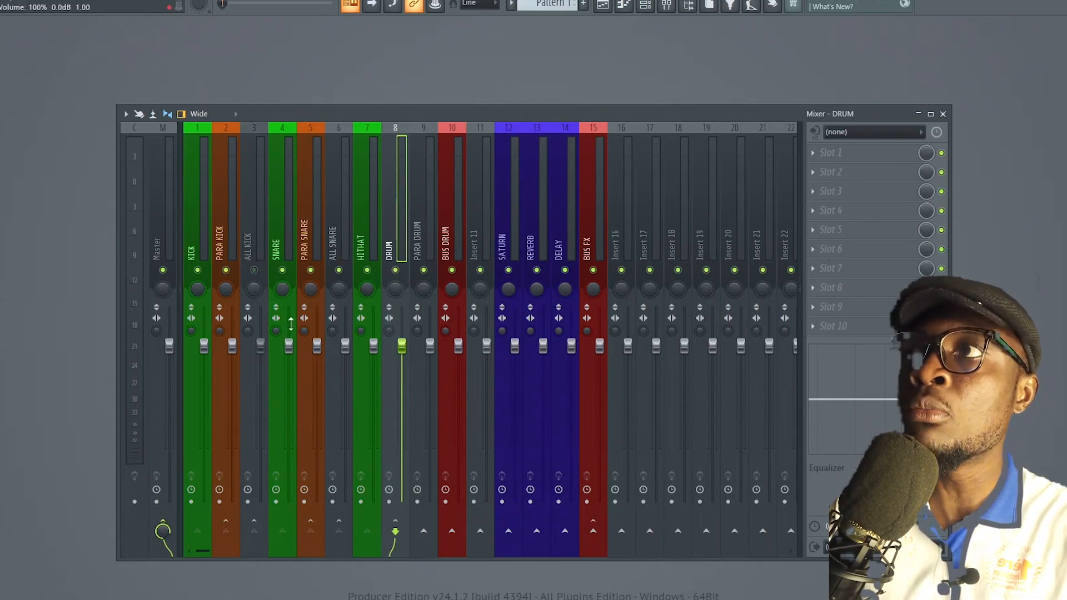
left_click(338, 270)
left_click(255, 270)
left_click(339, 271)
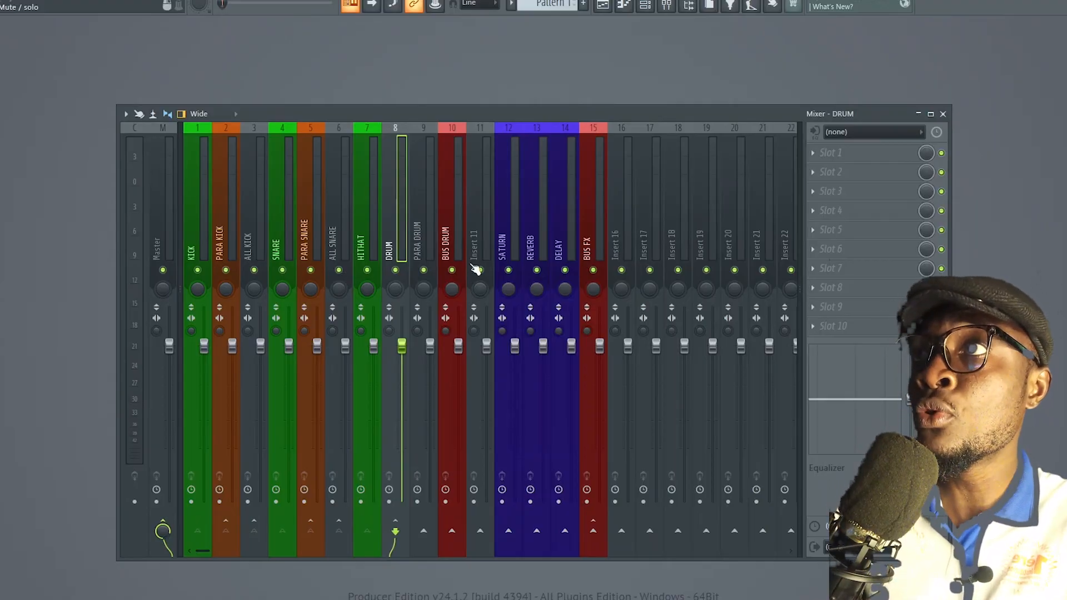
Step: Route DRUM into PARA DRUM and BUS DRUM, and PARA DRUM into BUS DRUM, removing both tracks' sends to the Master
left_click(424, 531)
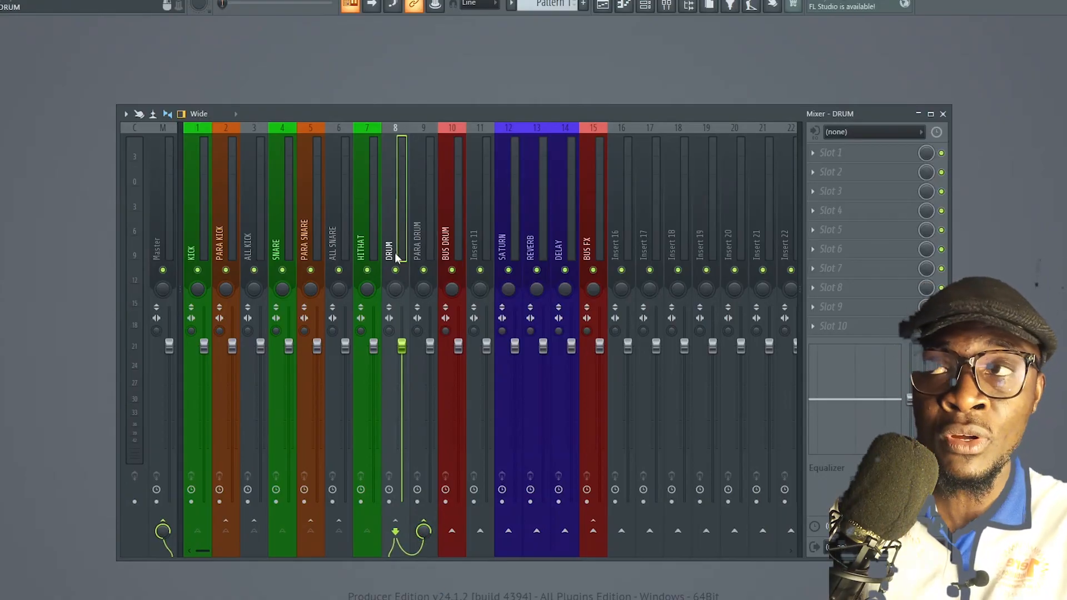
left_click(163, 522)
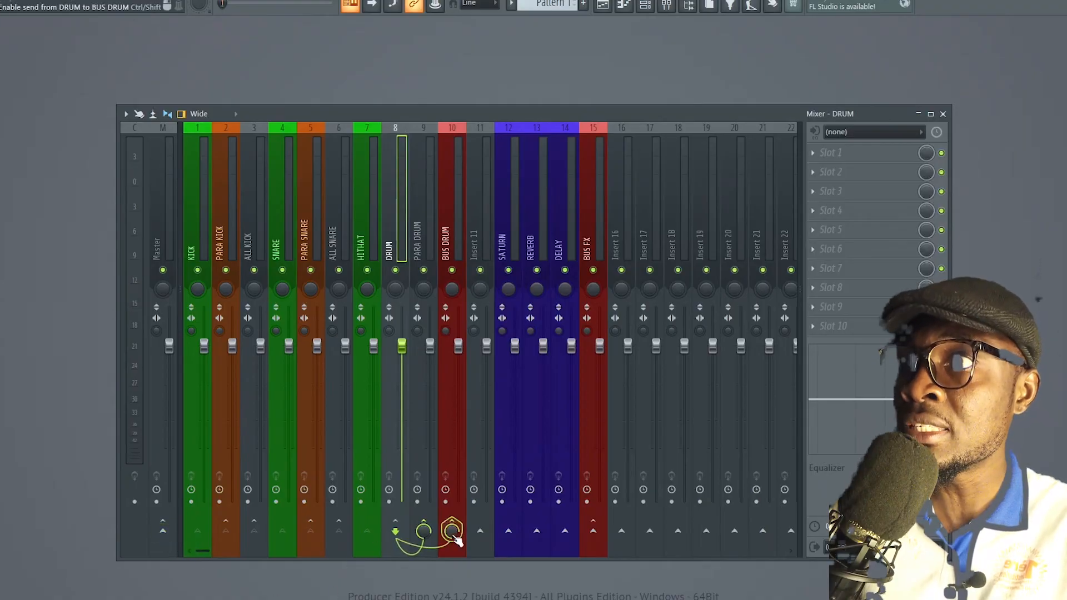
left_click(425, 239)
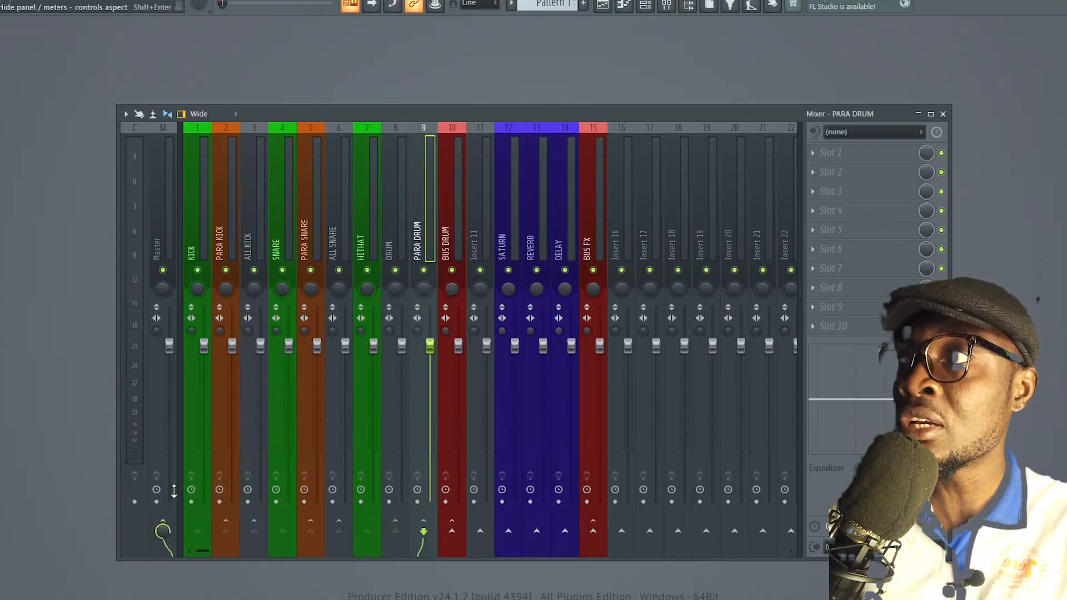
left_click(452, 531)
left_click(160, 522)
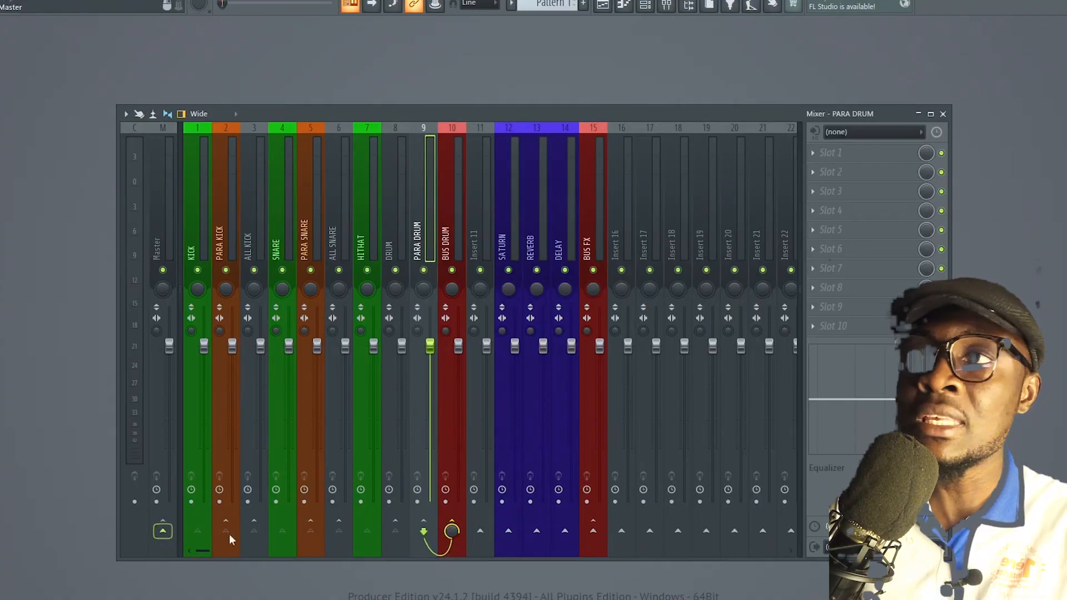
Step: Mute and unmute BUS DRUM to check it, and inspect the routing of ALL SNARE and PARA SNARE
left_click(453, 247)
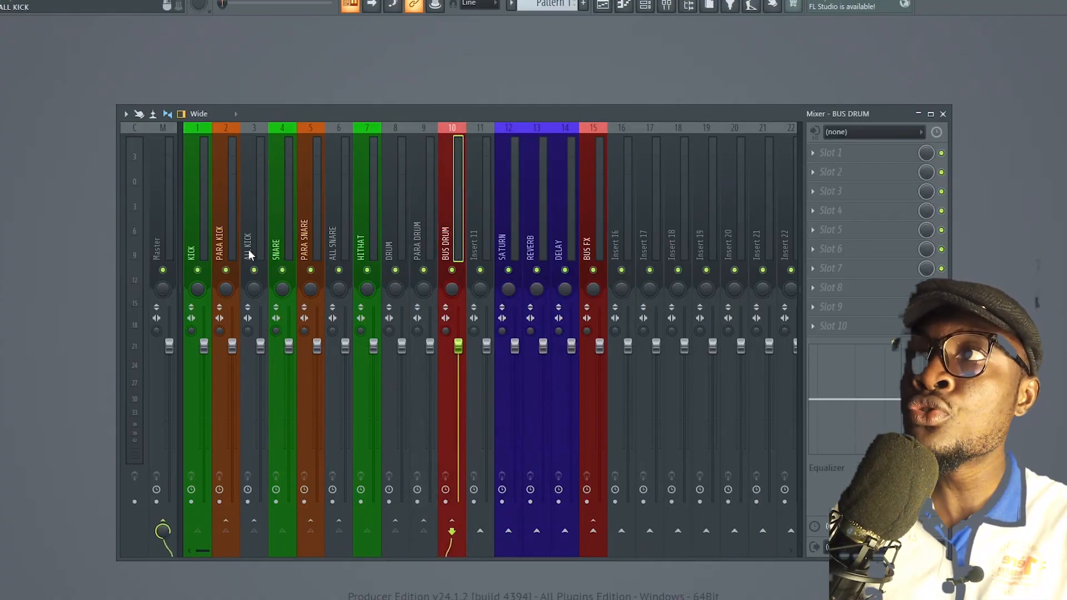
left_click(451, 270)
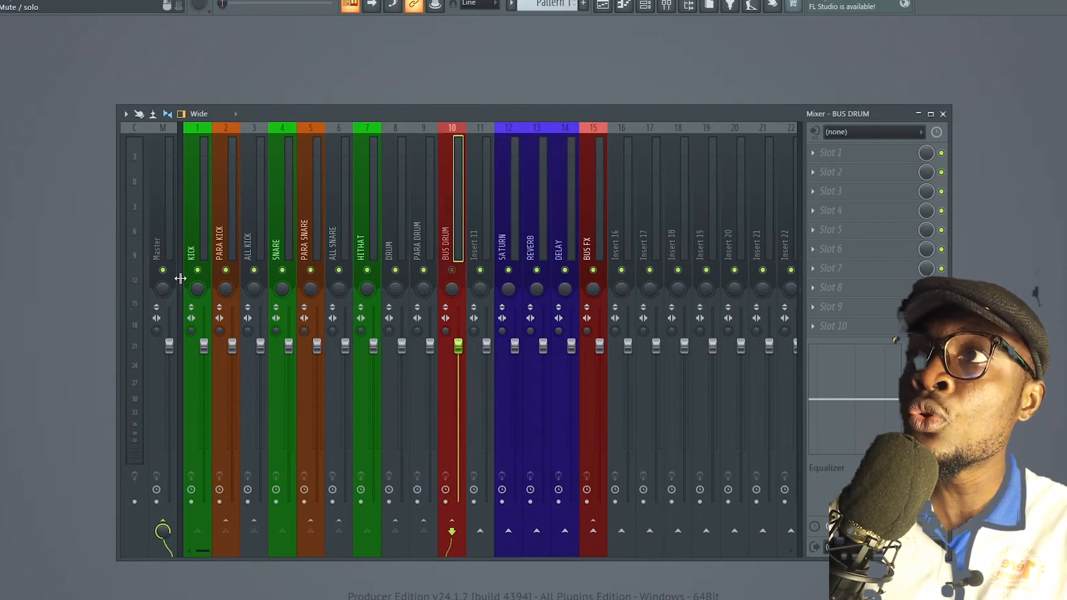
left_click(452, 270)
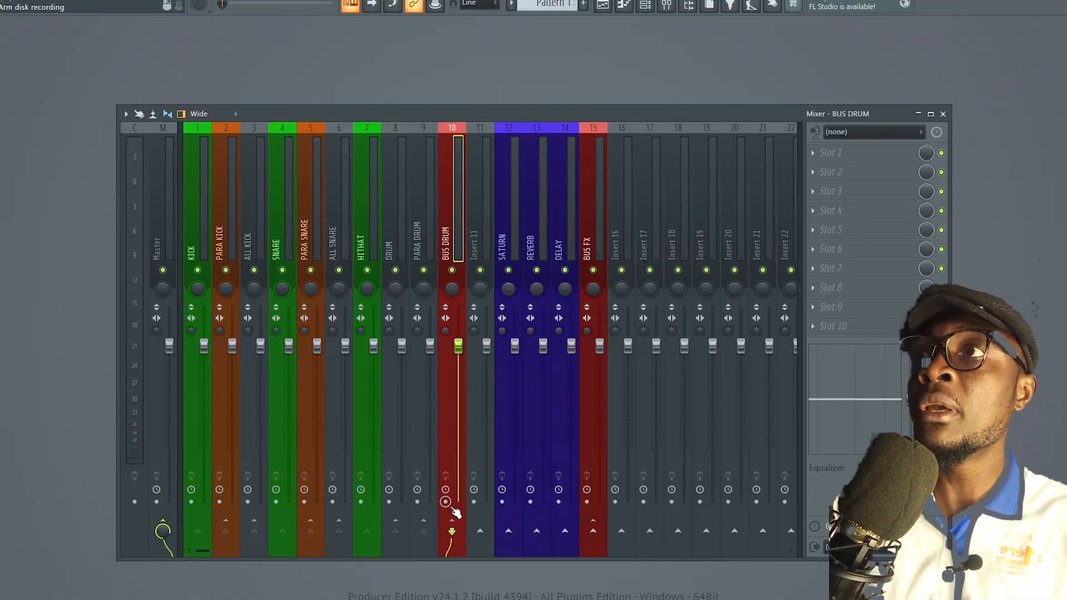
left_click(345, 233)
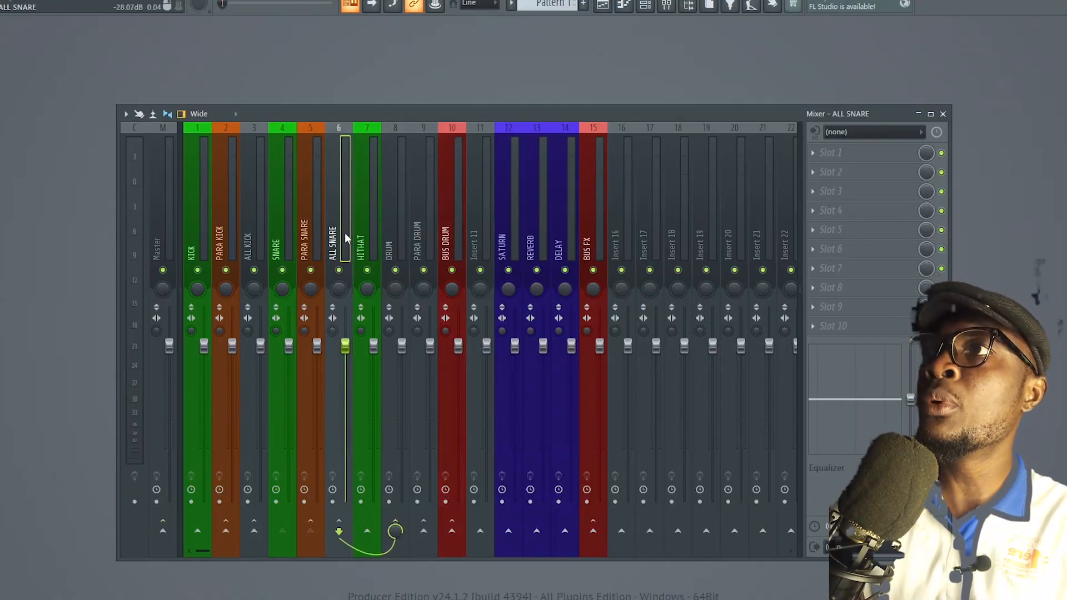
left_click(305, 236)
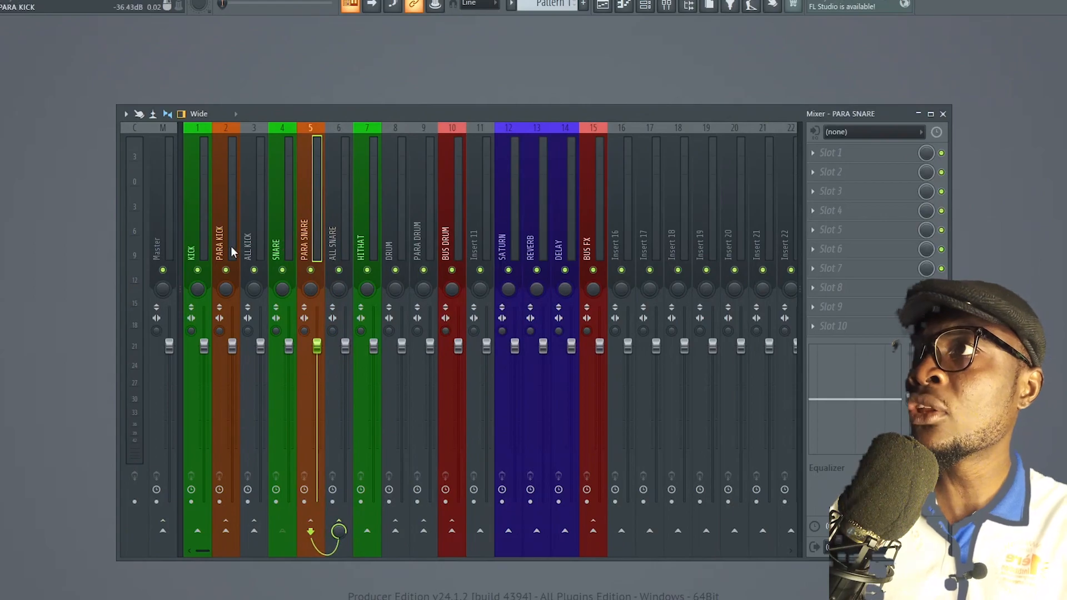
Step: Send the KICK and SNARE tracks to the SATURN effect track
left_click(203, 248)
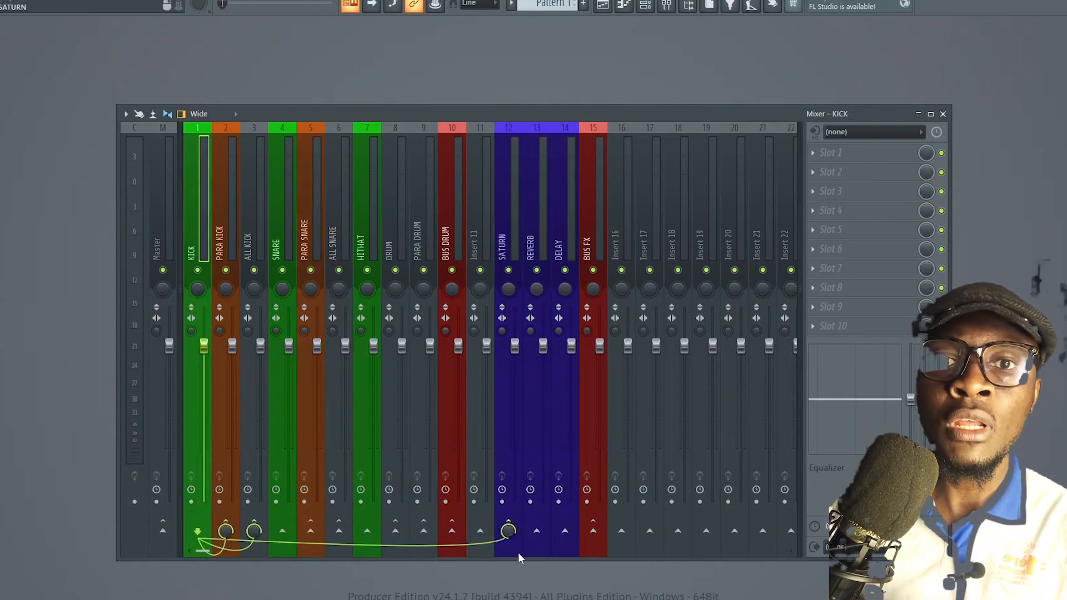
left_click(277, 254)
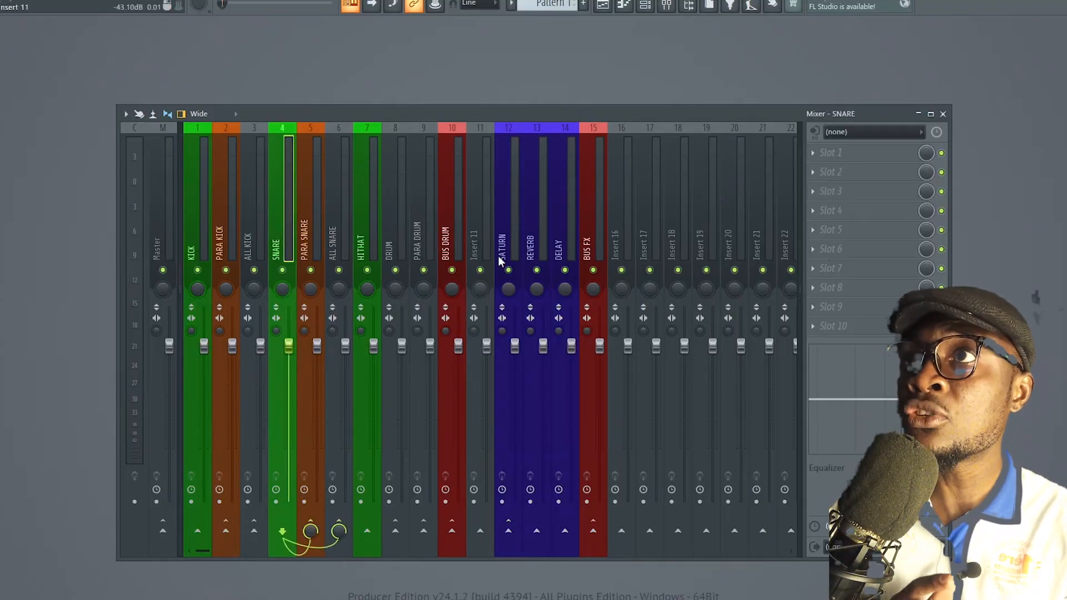
left_click(507, 532)
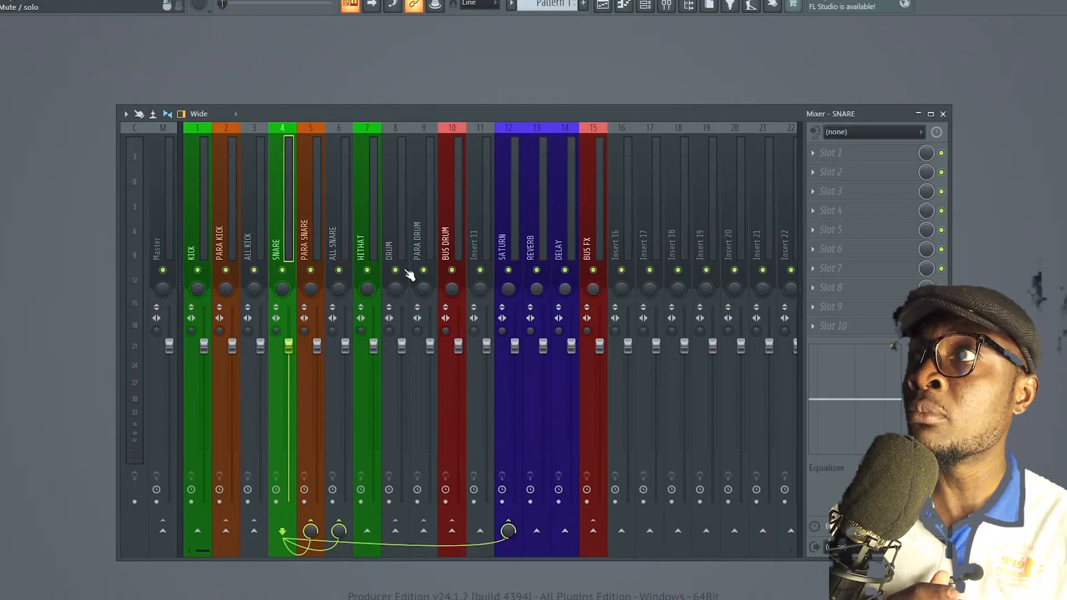
Step: Send SNARE and HITHAT to REVERB at a reduced level, and SNARE to DELAY at 36%
left_click(537, 531)
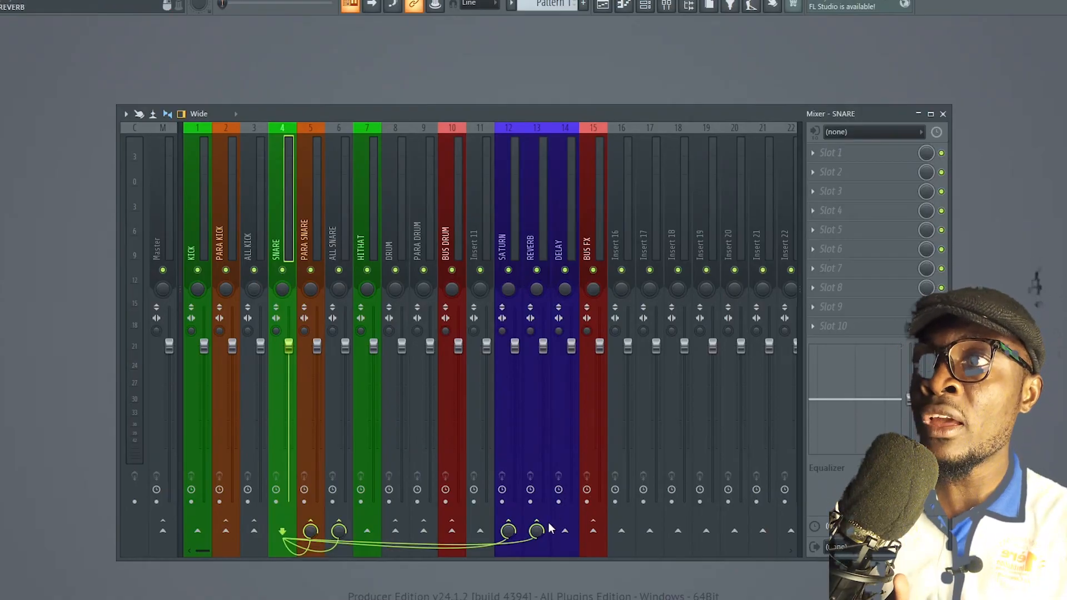
left_click_drag(538, 532, 537, 587)
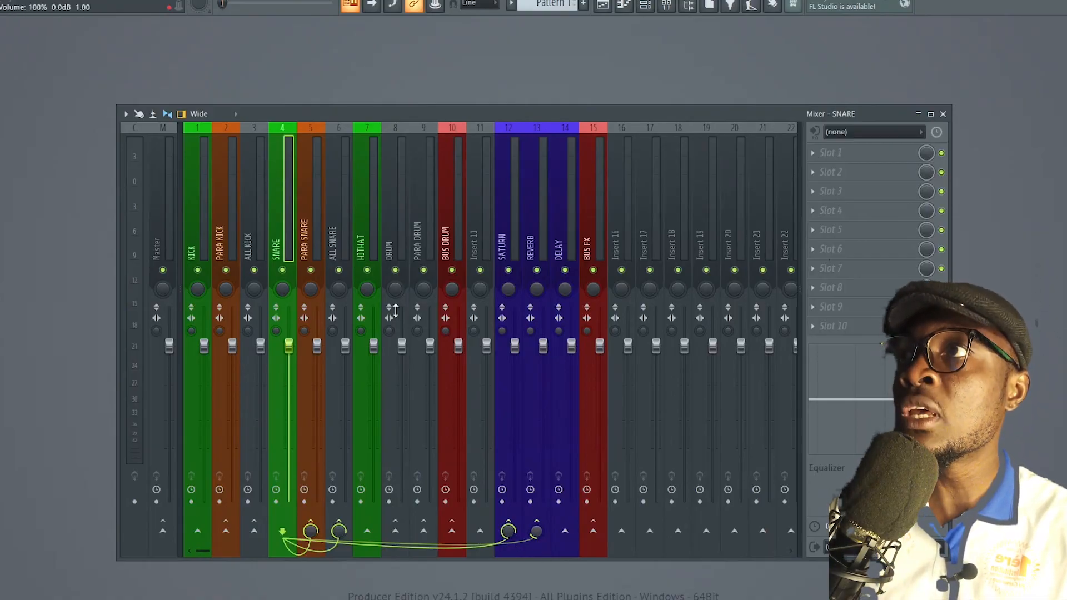
left_click(362, 244)
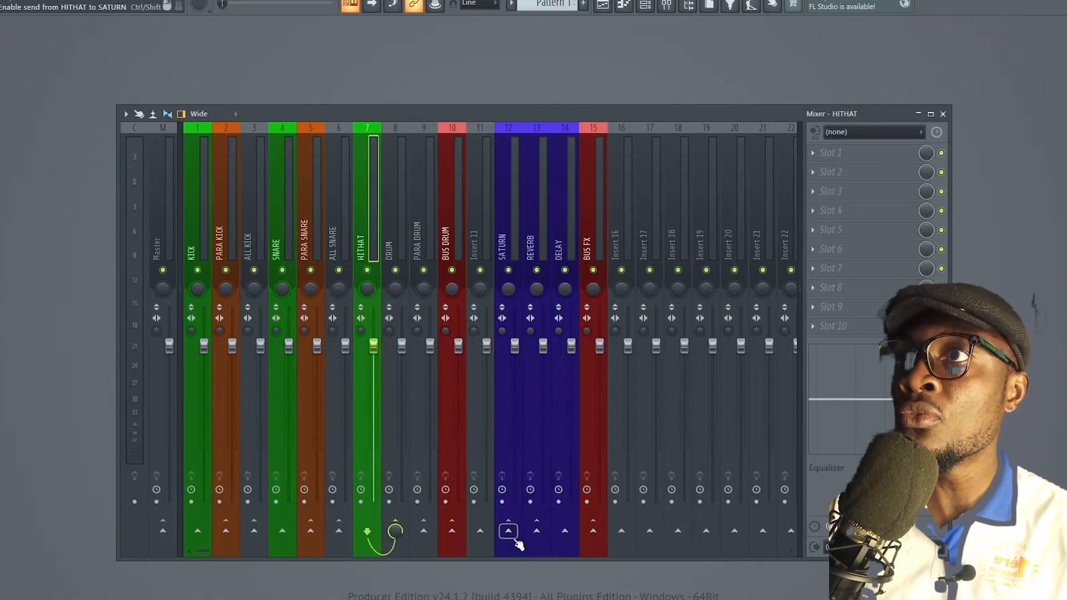
left_click_drag(539, 542, 539, 564)
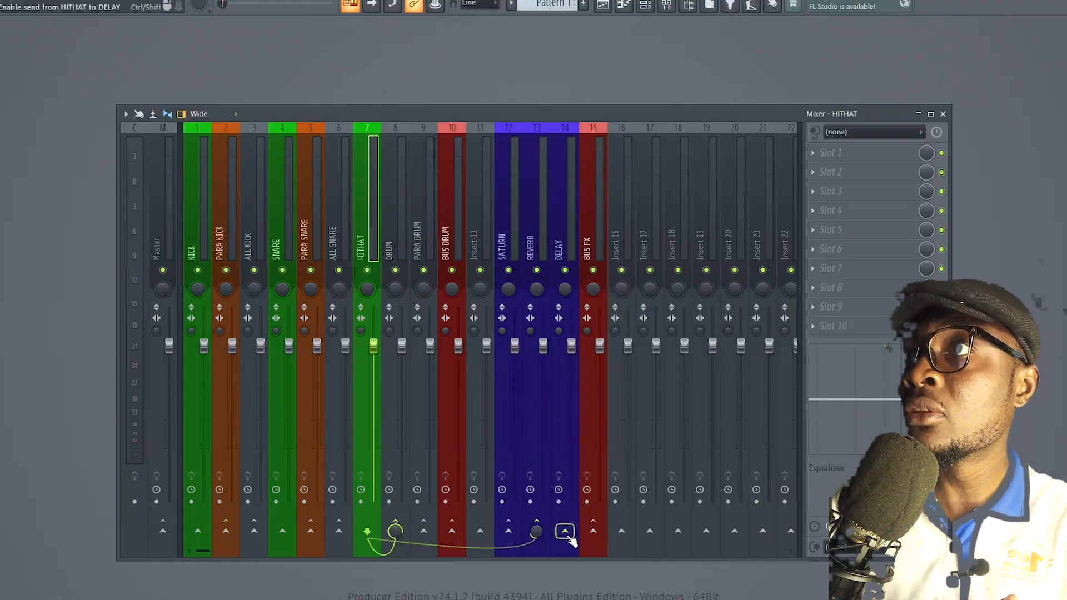
left_click(279, 234)
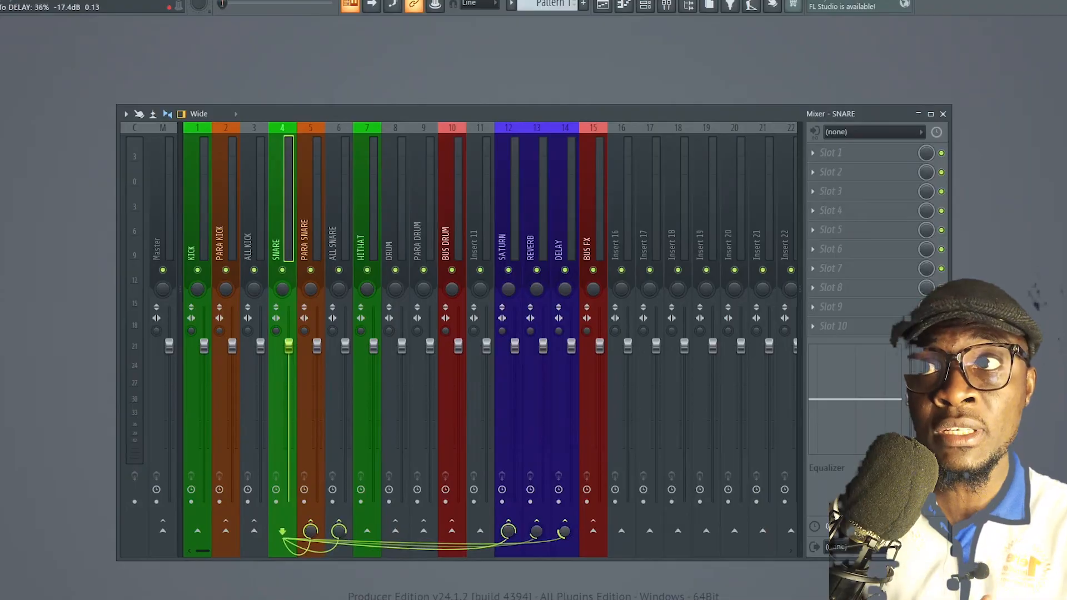
Step: Examine how the SATURN, REVERB and DELAY effect tracks are routed
left_click(507, 261)
left_click(541, 255)
left_click(505, 244)
left_click(531, 244)
left_click(559, 247)
left_click(530, 245)
left_click(564, 244)
left_click(534, 245)
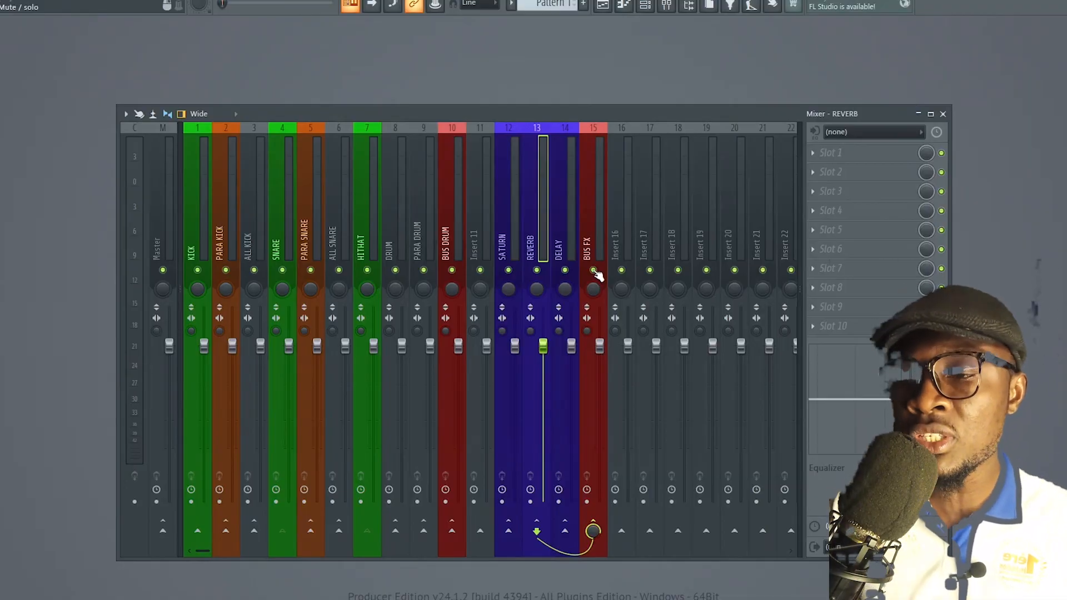
Step: Rename mixer track Insert 17 as VOCAL
left_click(648, 209)
scroll(703, 190, "down", 6)
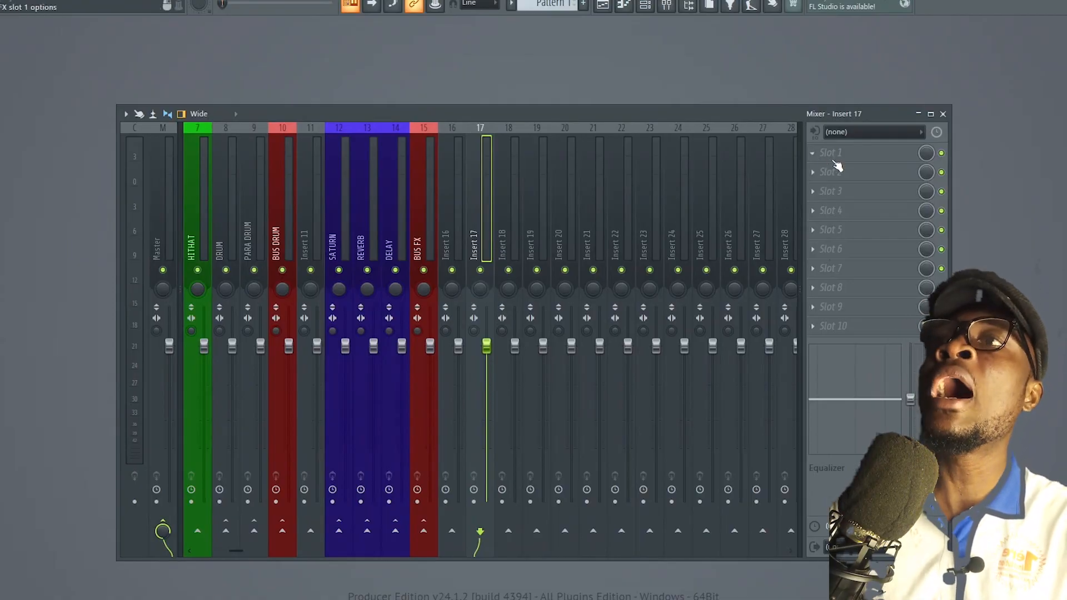
right_click(491, 161)
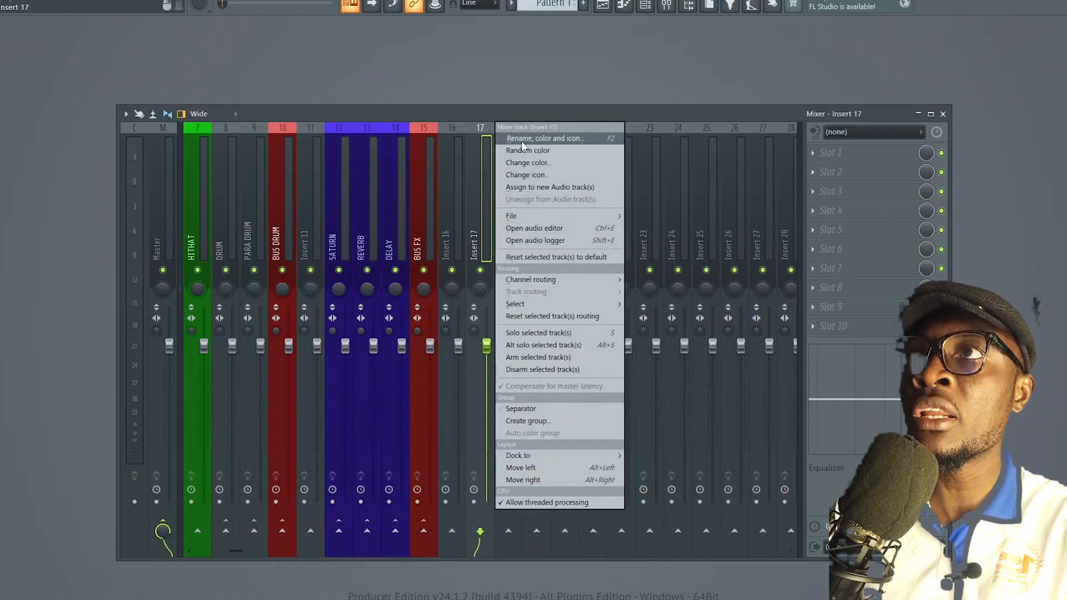
left_click(521, 141)
type("VOCAL")
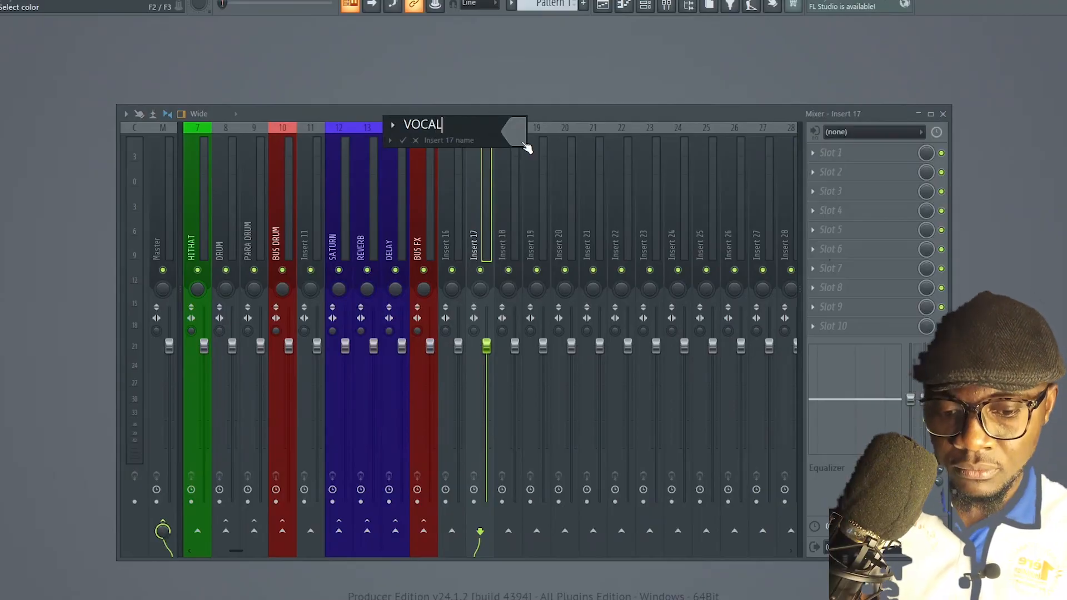
key("Return")
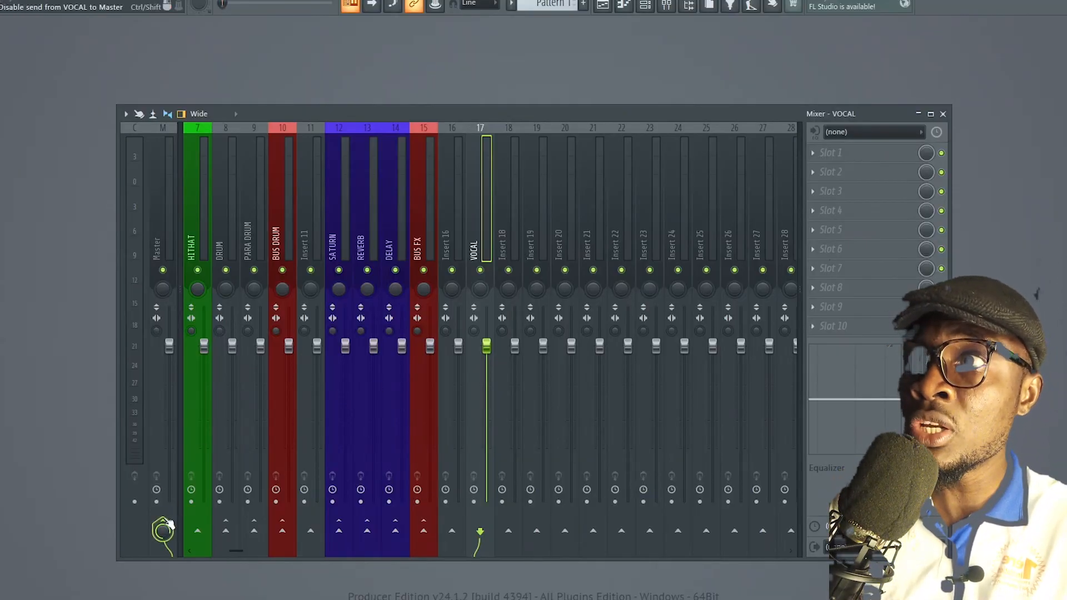
Step: Route the VOCAL track into Insert 18 instead of the Master
left_click(508, 532)
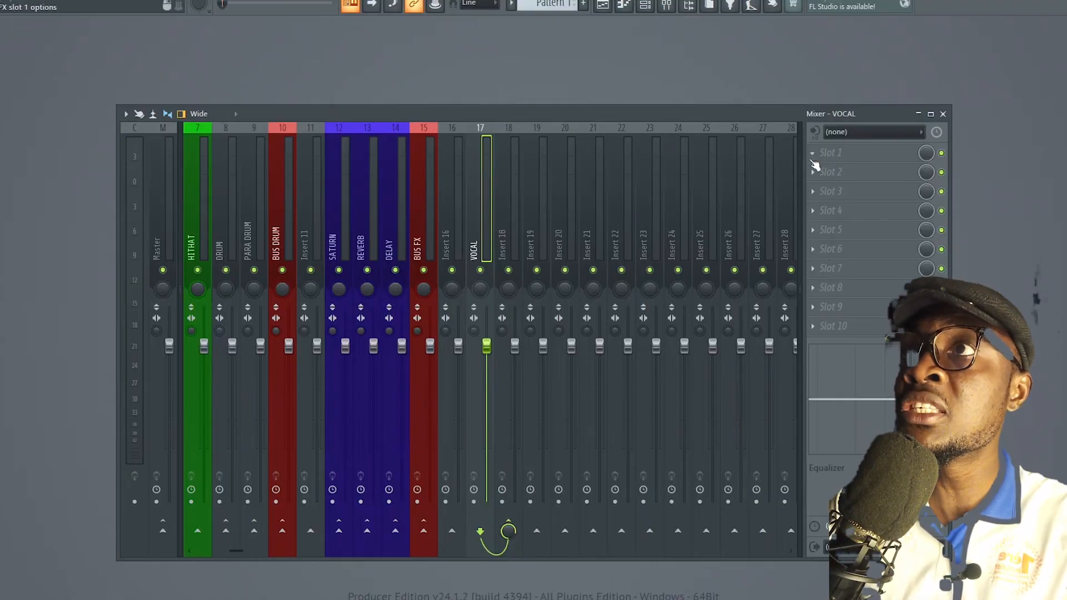
left_click(521, 177)
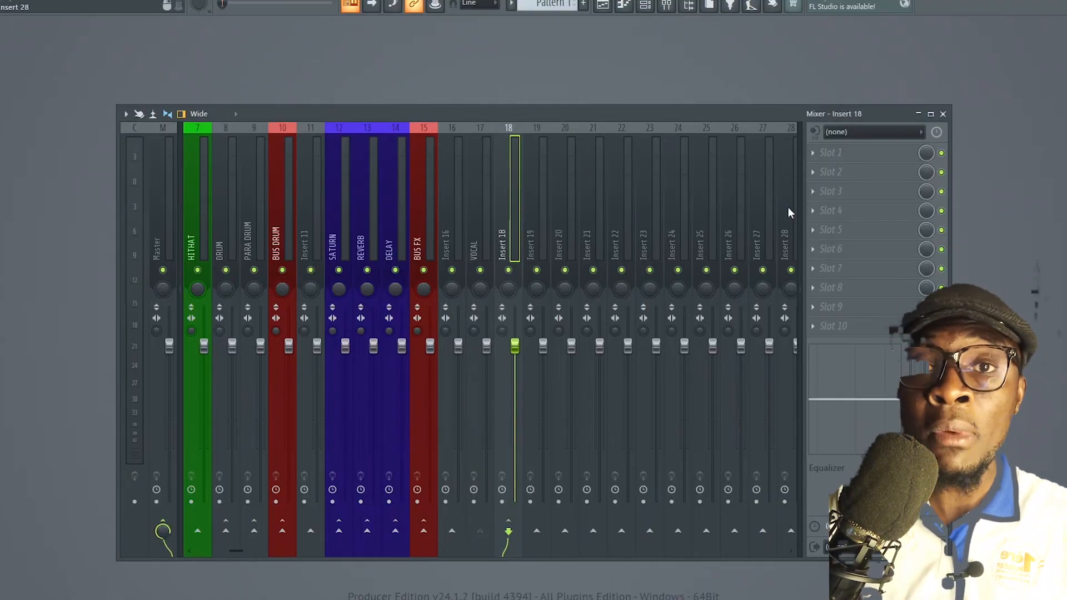
left_click(492, 196)
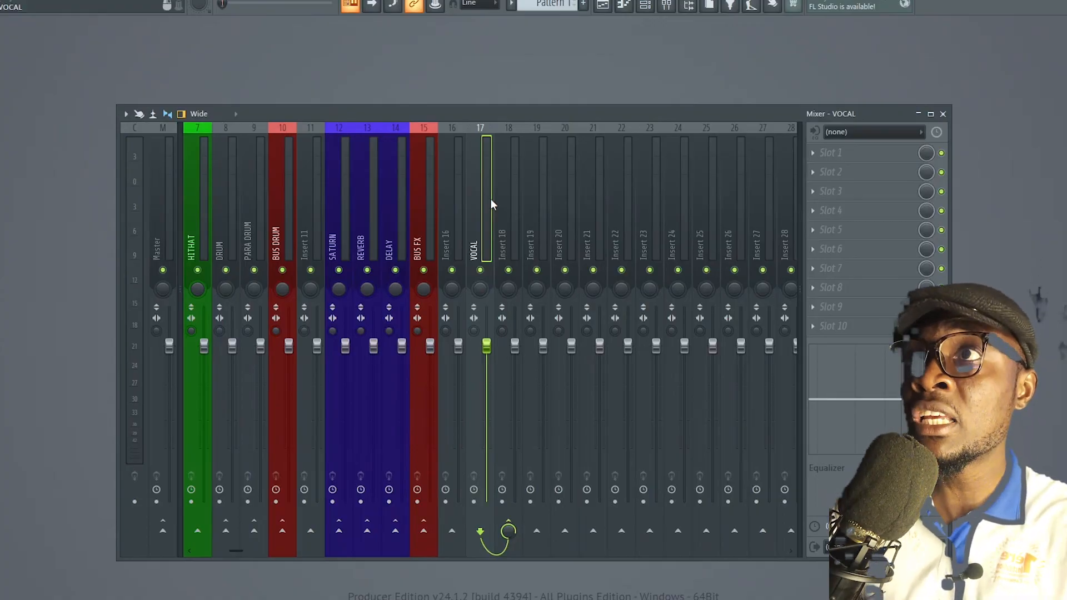
Step: Send Insert 18 to the REVERB and DELAY effect tracks
left_click(508, 202)
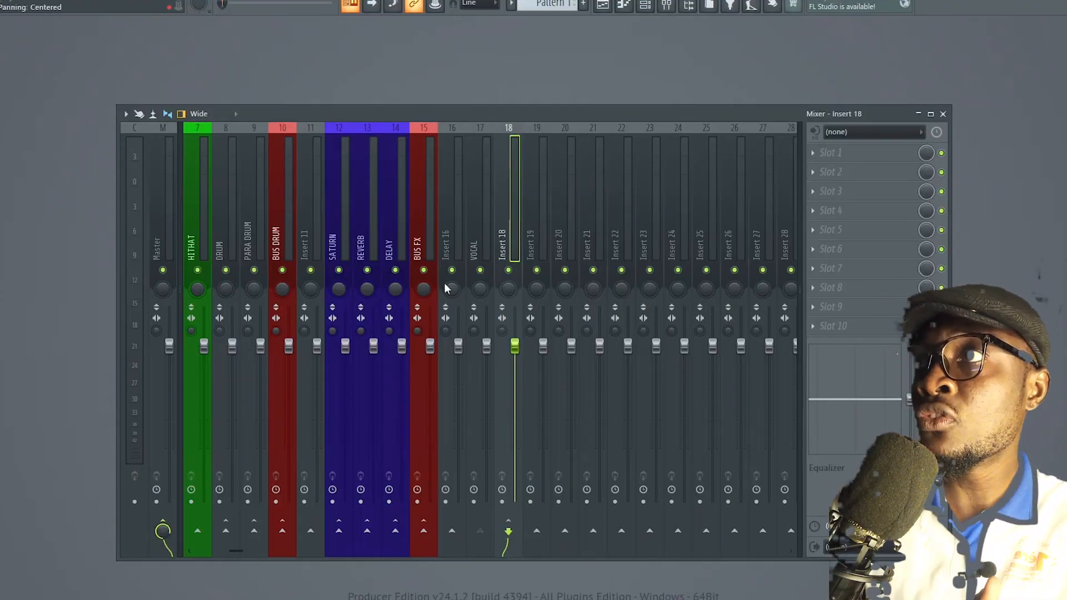
left_click(367, 530)
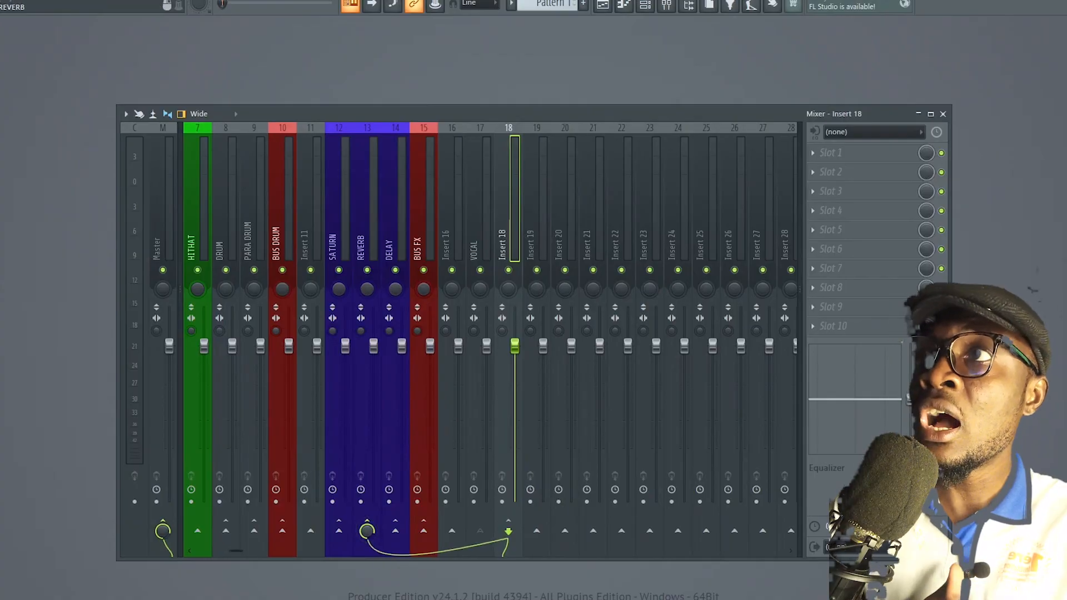
left_click(395, 531)
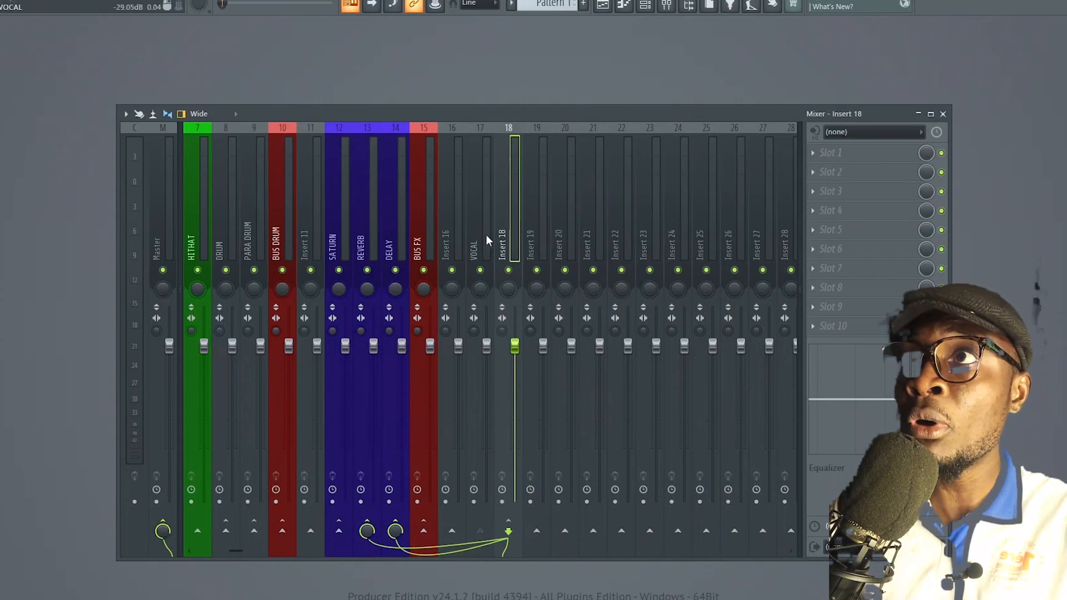
Step: Rename mixer track Insert 16 as BUS VOCAL
right_click(455, 236)
left_click(505, 138)
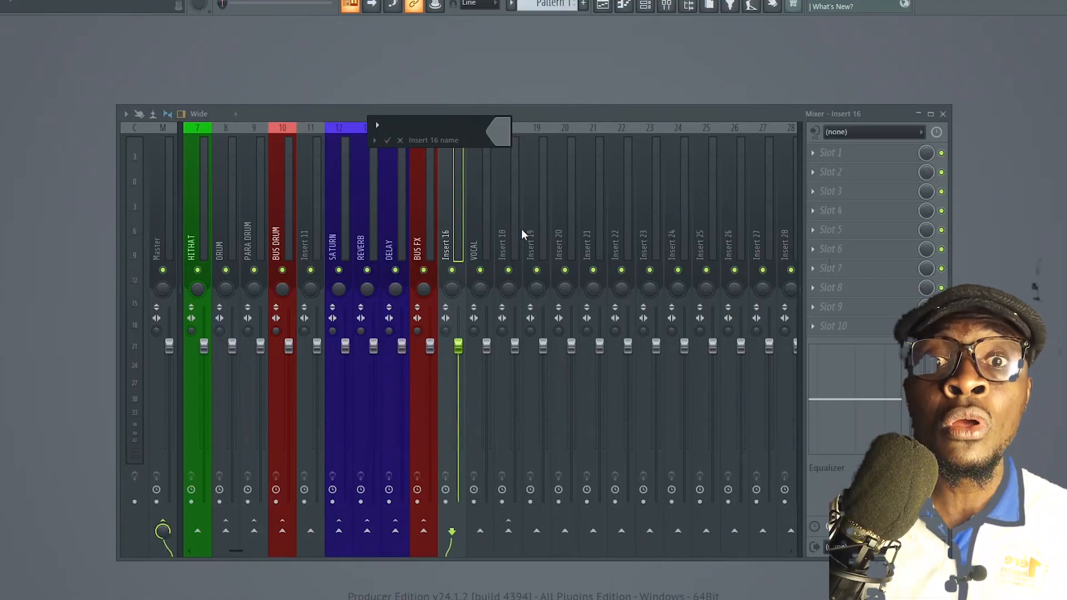
type("BU")
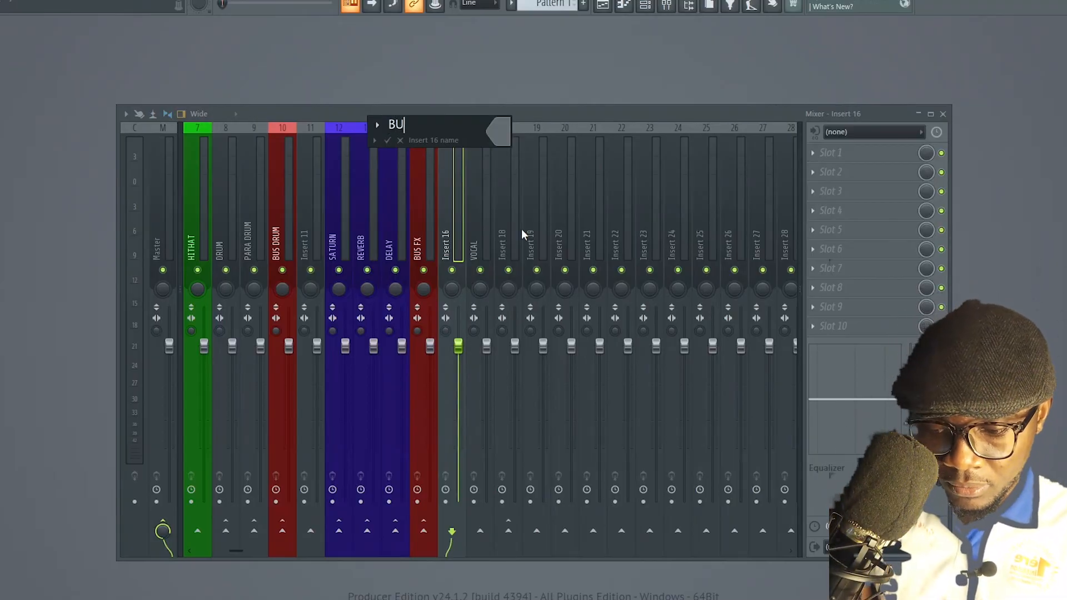
type("S VOCAZ")
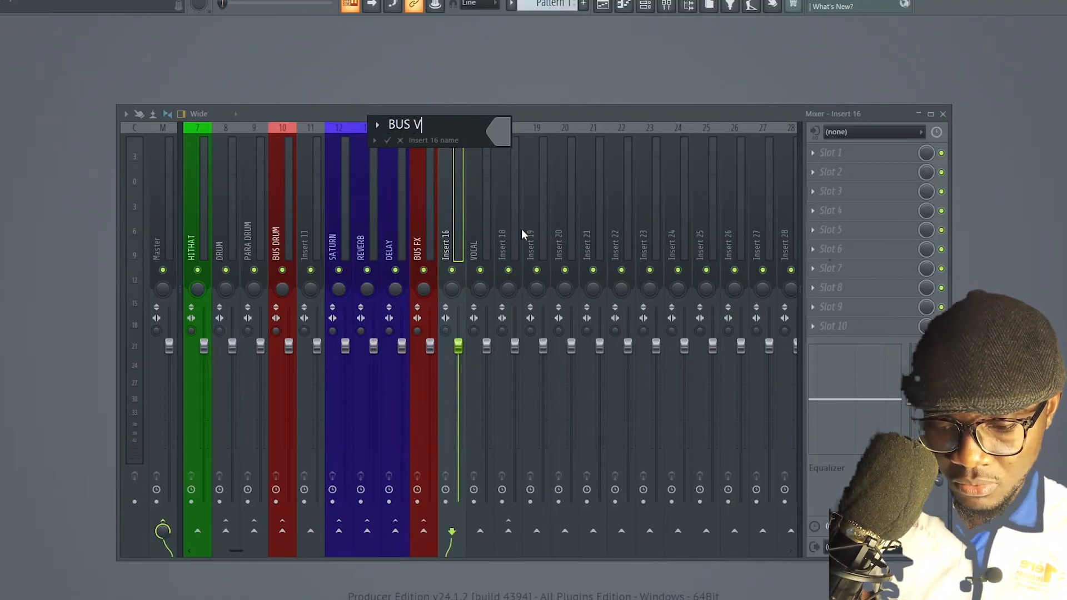
key("BackSpace")
type("L")
key("Return")
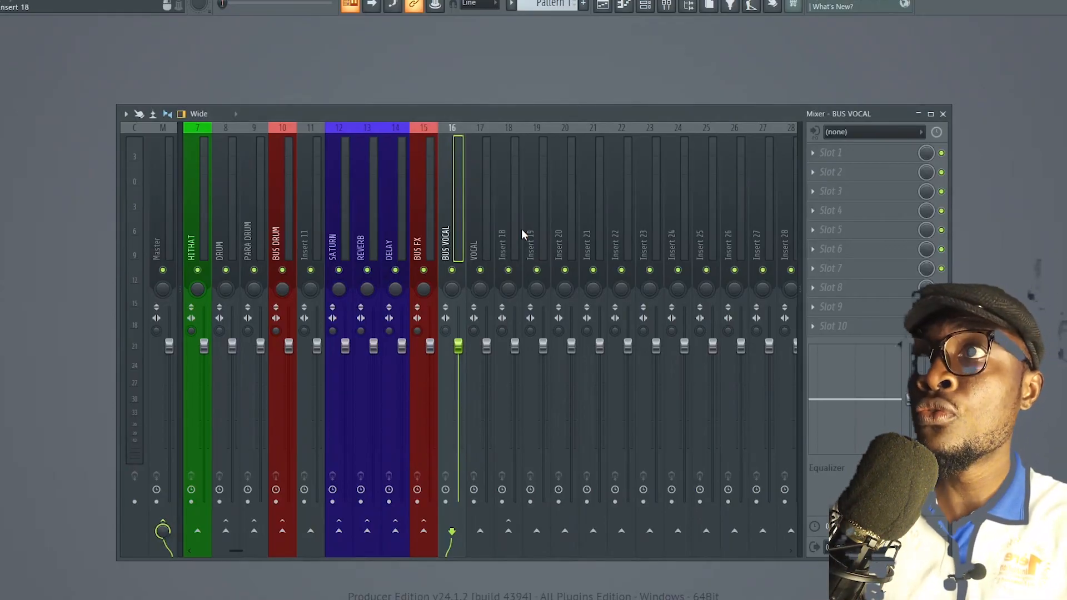
Step: Route Insert 18 into BUS VOCAL instead of the Master
left_click(505, 233)
left_click(451, 532)
left_click(163, 529)
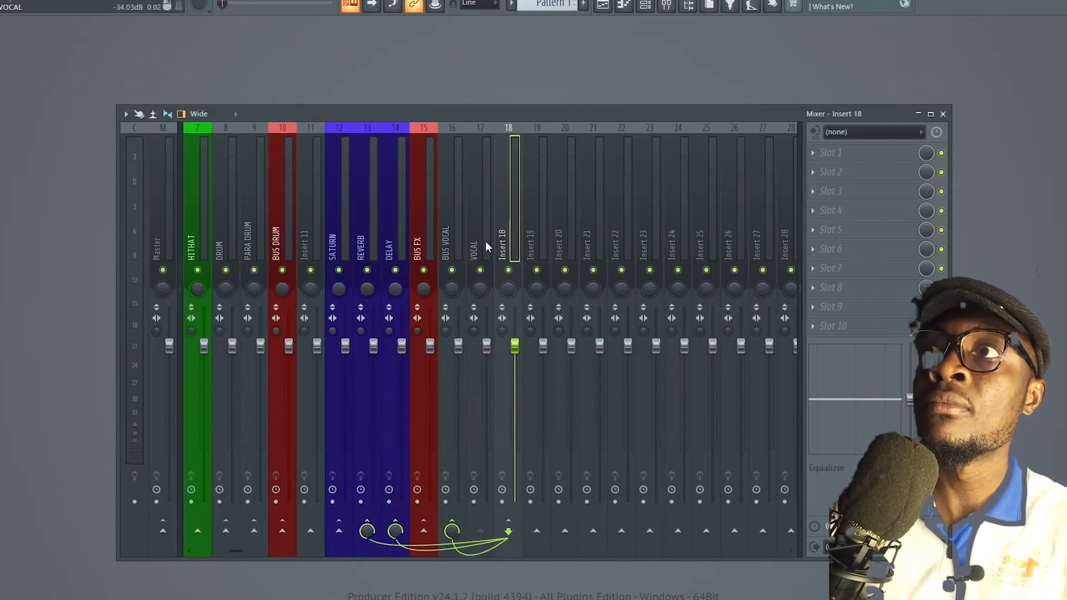
Step: Examine the output routing of the BUS VOCAL and BUS DRUM tracks and of Insert 20
left_click(454, 222)
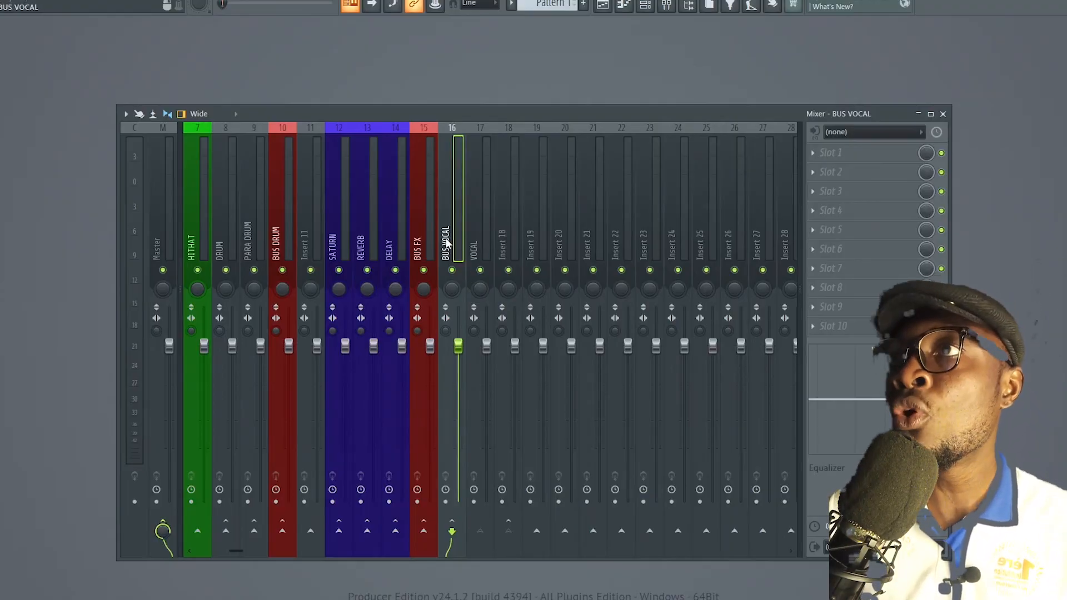
scroll(678, 186, "up", 3)
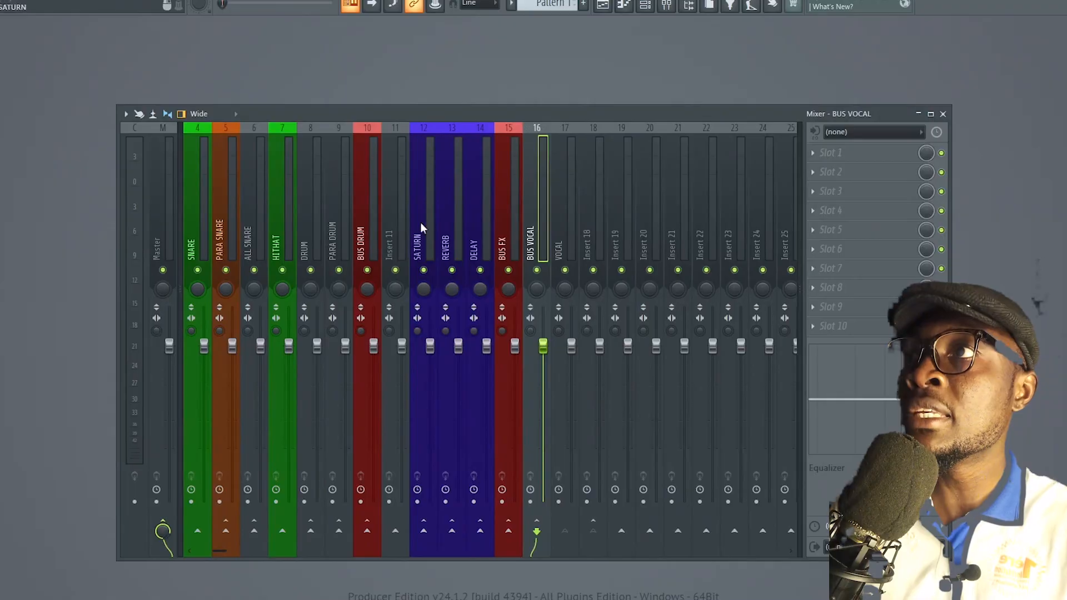
left_click(369, 250)
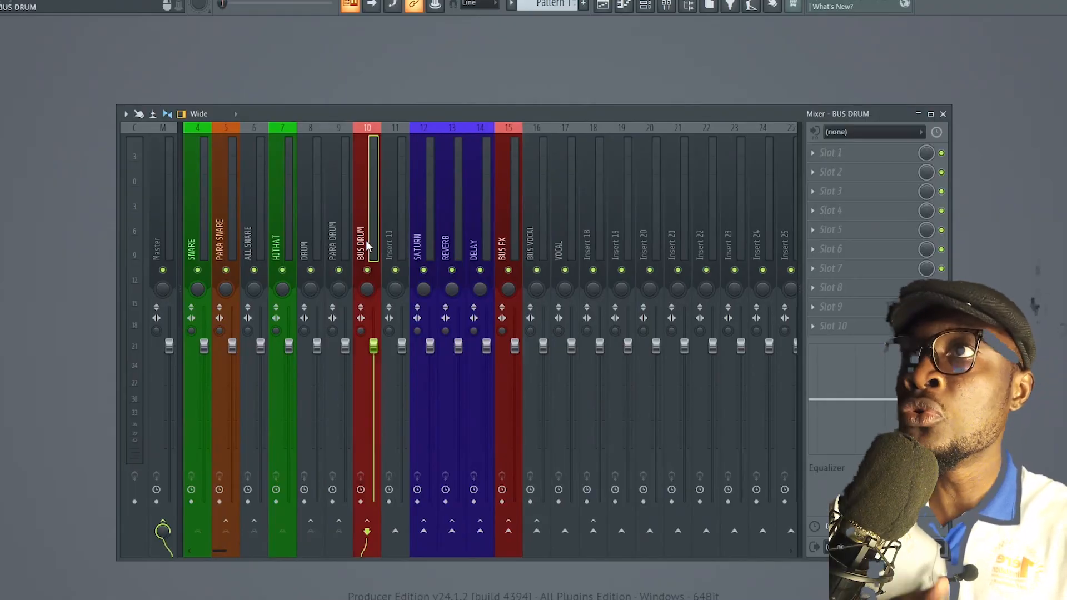
left_click(538, 242)
left_click(642, 237)
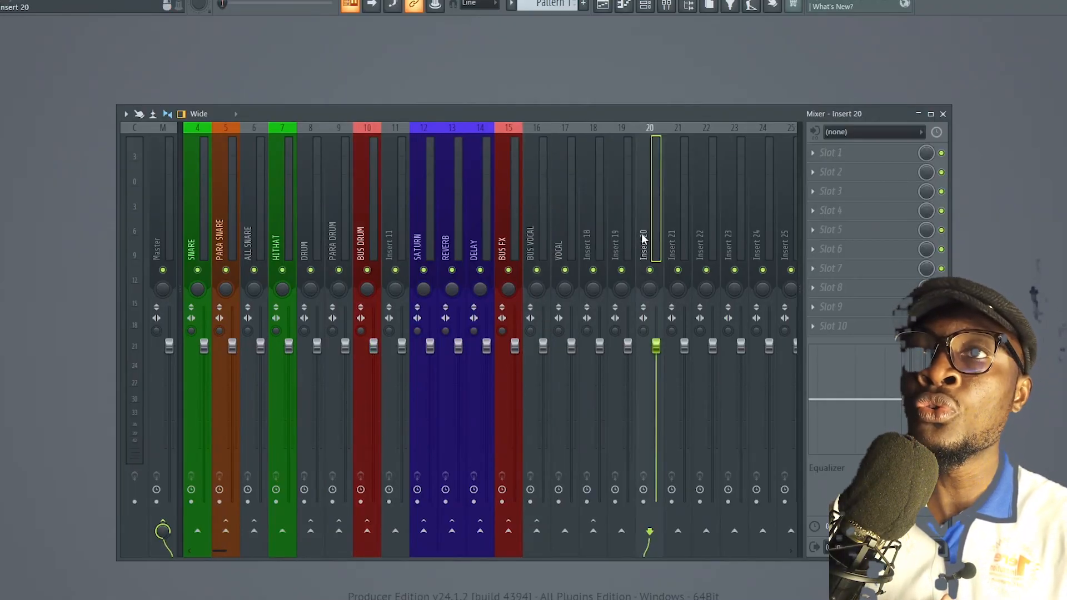